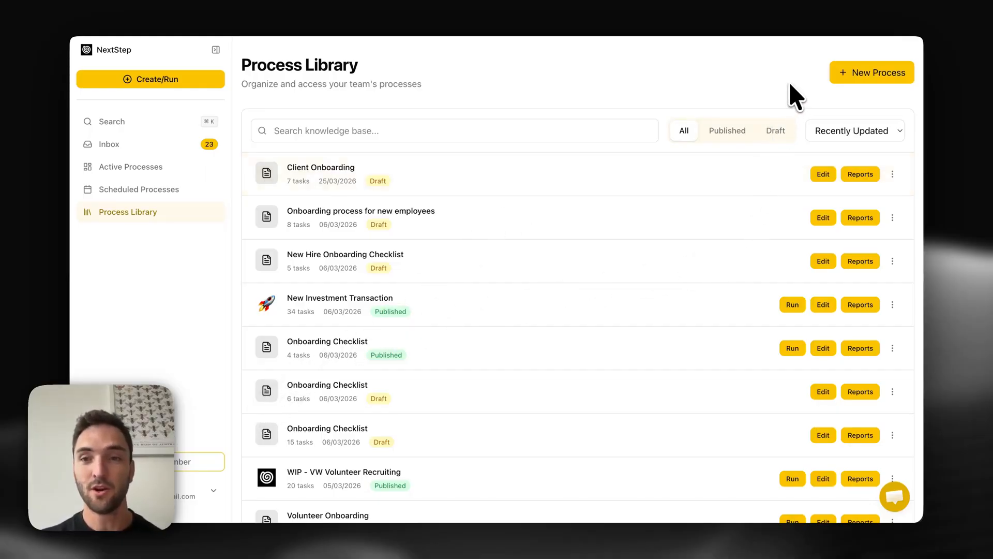
- Start a new process and browse the pre-built template gallery before returning to the creation methods
left_click(858, 72)
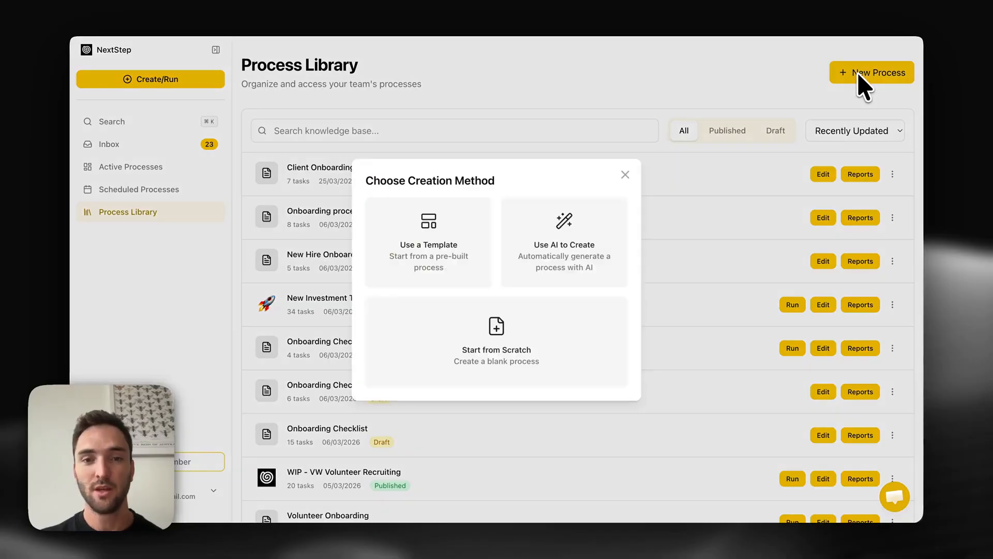
left_click(486, 287)
scroll(603, 355, "down", 5)
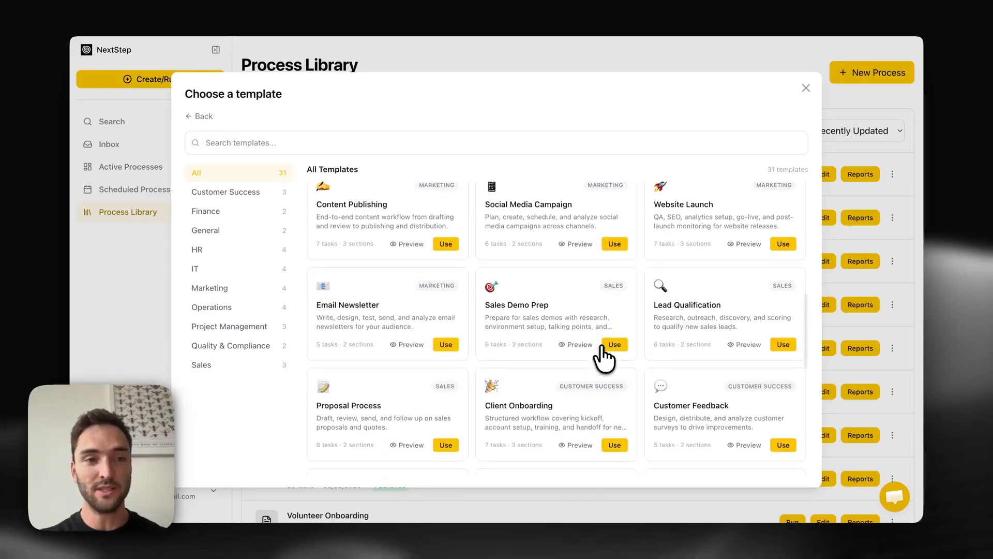
scroll(604, 355, "down", 2)
left_click(201, 116)
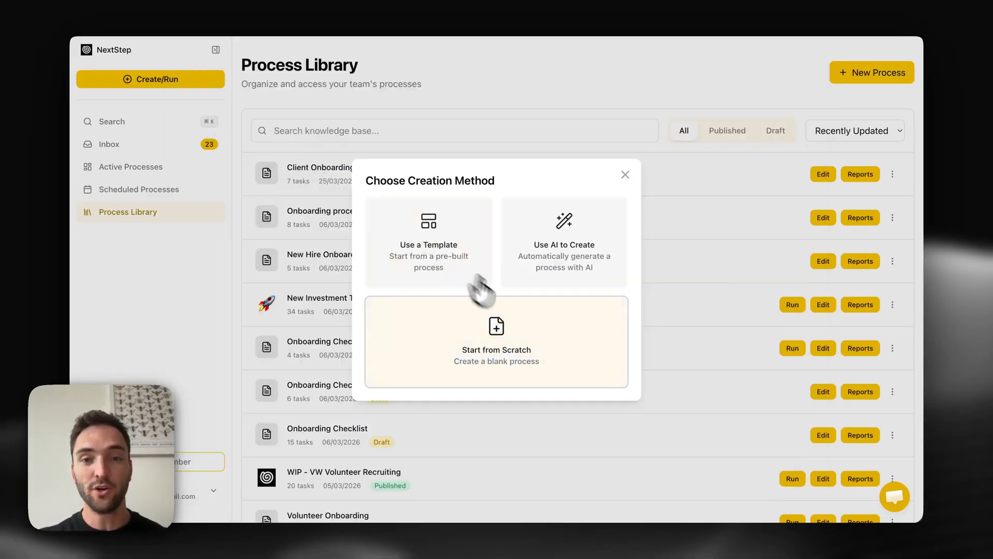
- Generate a process with AI from pasted context about onboarding a new employee and meeting the team
left_click(548, 347)
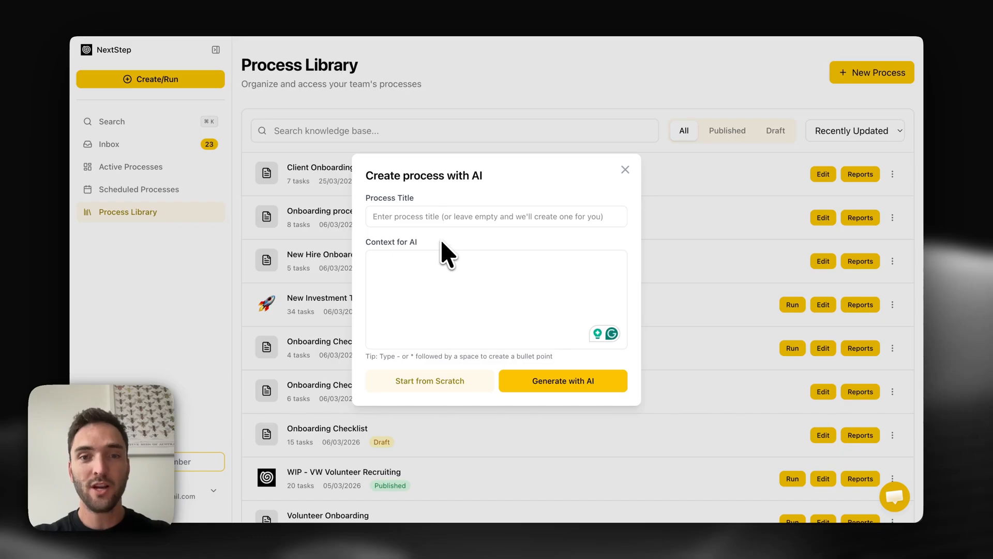
left_click(437, 279)
type("Onboarding process for a new employee  I need them to meet all team members in the first week Can you also give me steps that should be completed in first month")
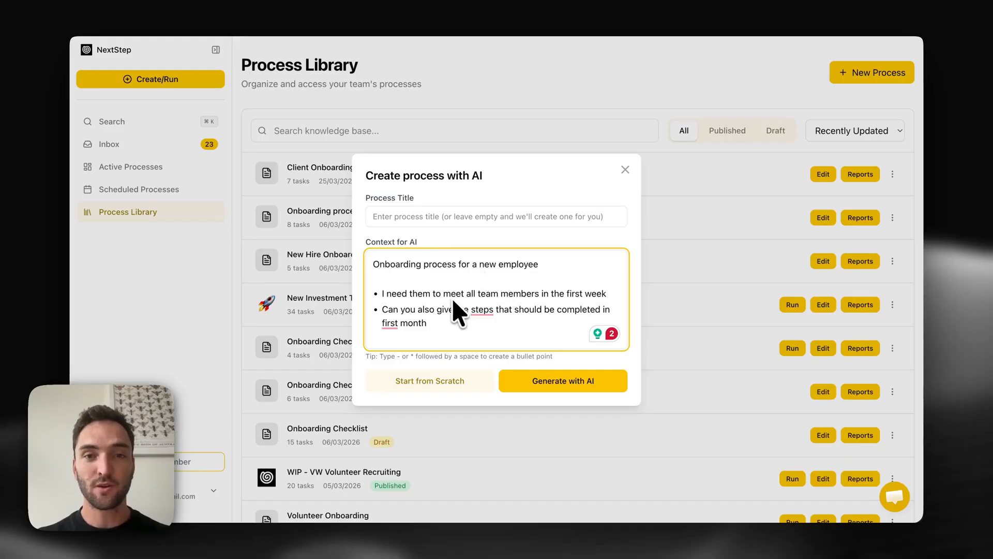
left_click(540, 383)
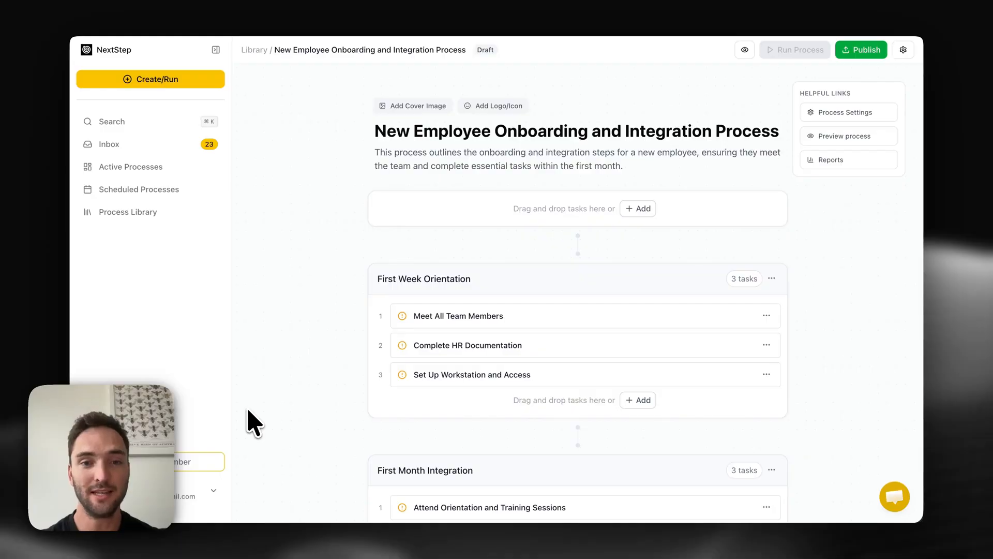
- Review the generated sections and open the first three First Week Orientation tasks to examine their contents
scroll(254, 422, "down", 3)
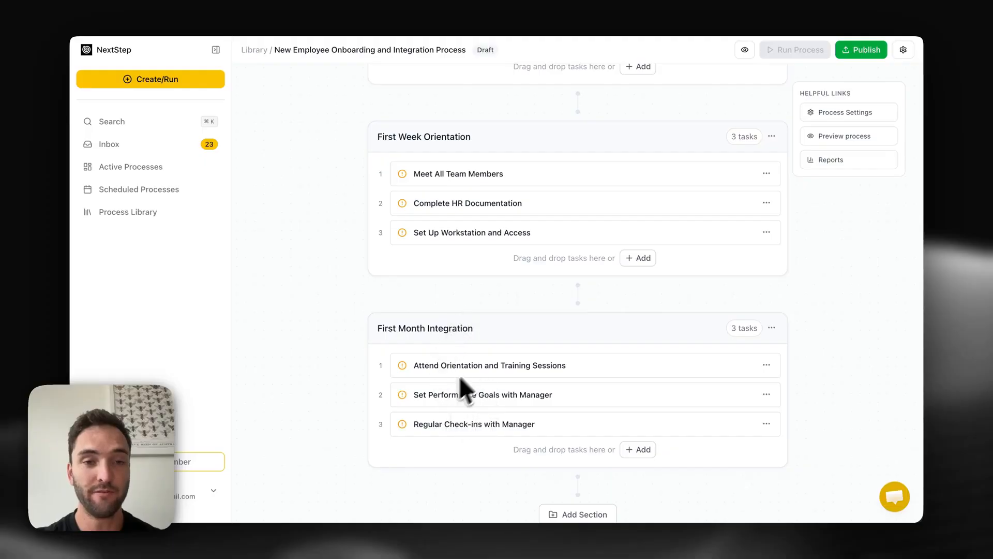
scroll(501, 388, "up", 2)
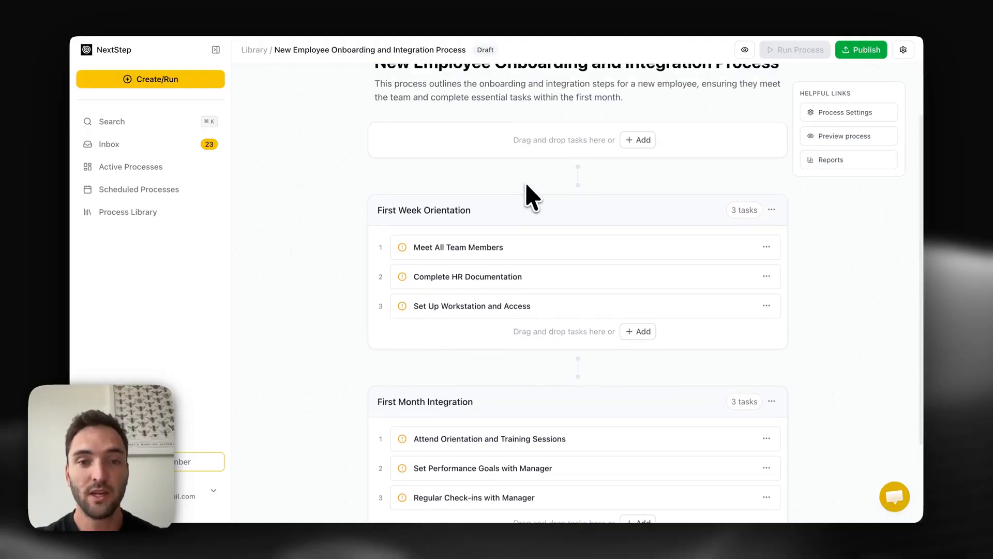
left_click(520, 249)
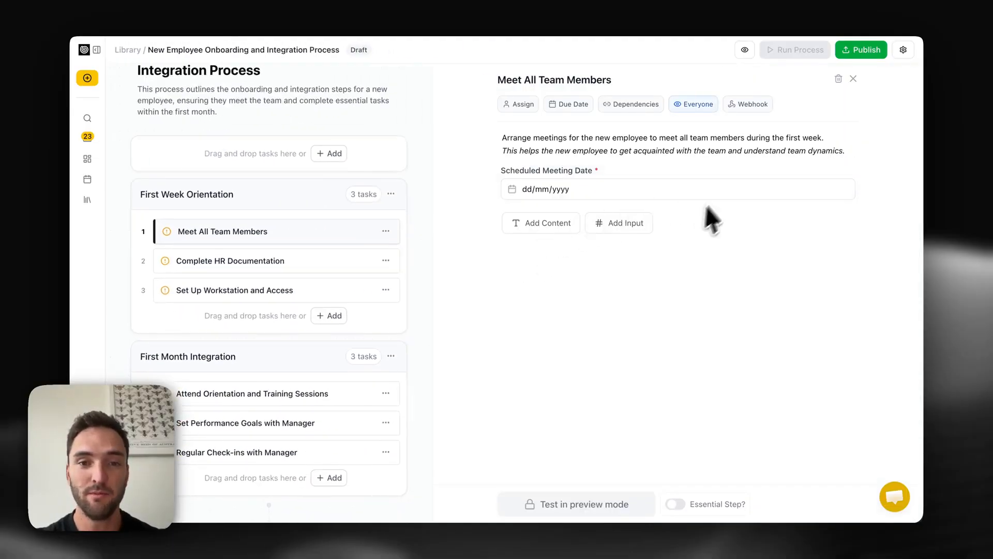
left_click(292, 262)
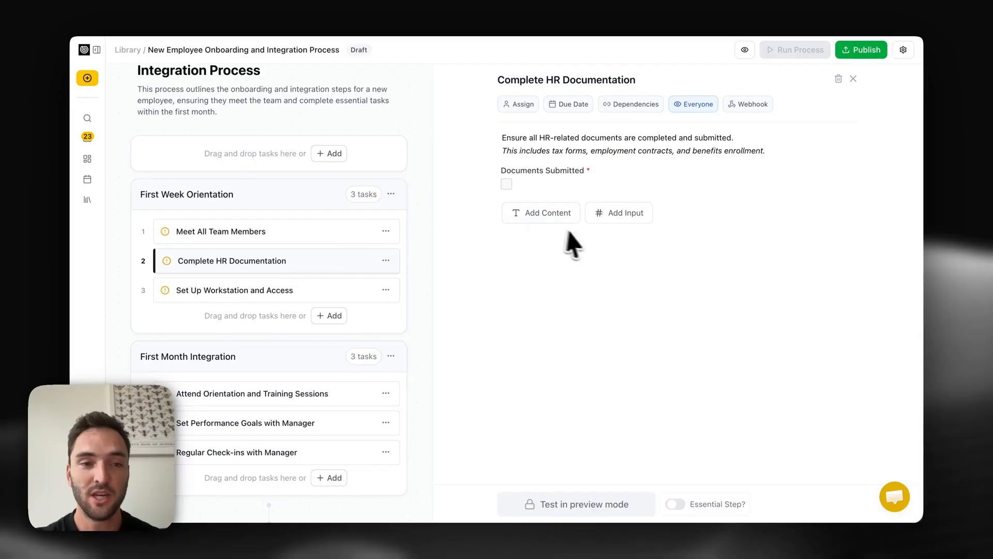
left_click(369, 286)
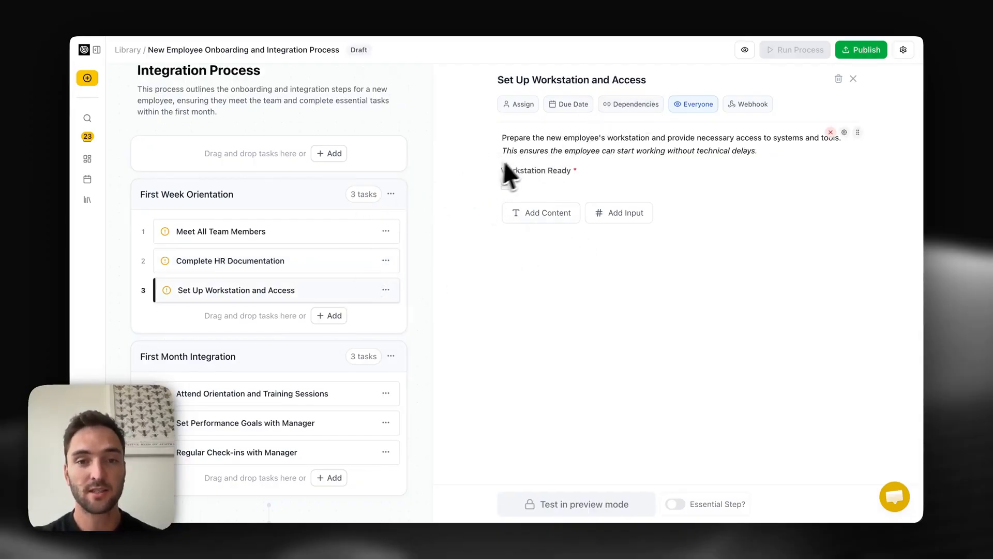
- Add a Website input field to the Set Up Workstation and Access task
left_click(533, 214)
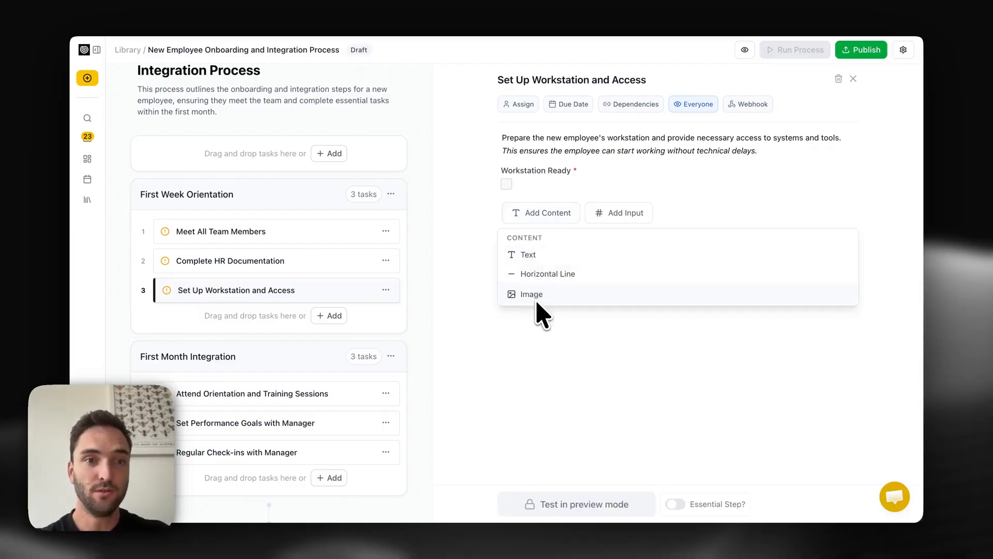
left_click(568, 383)
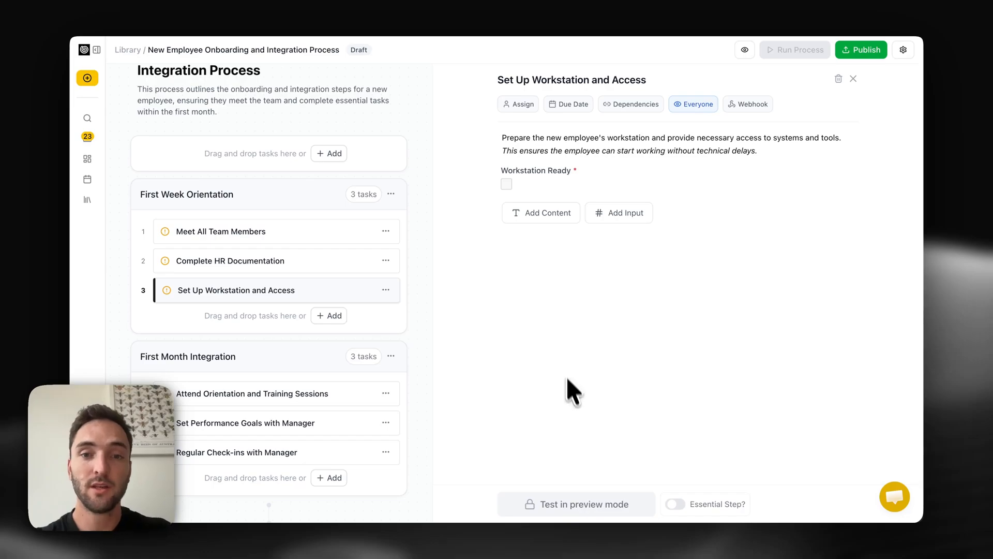
left_click(623, 213)
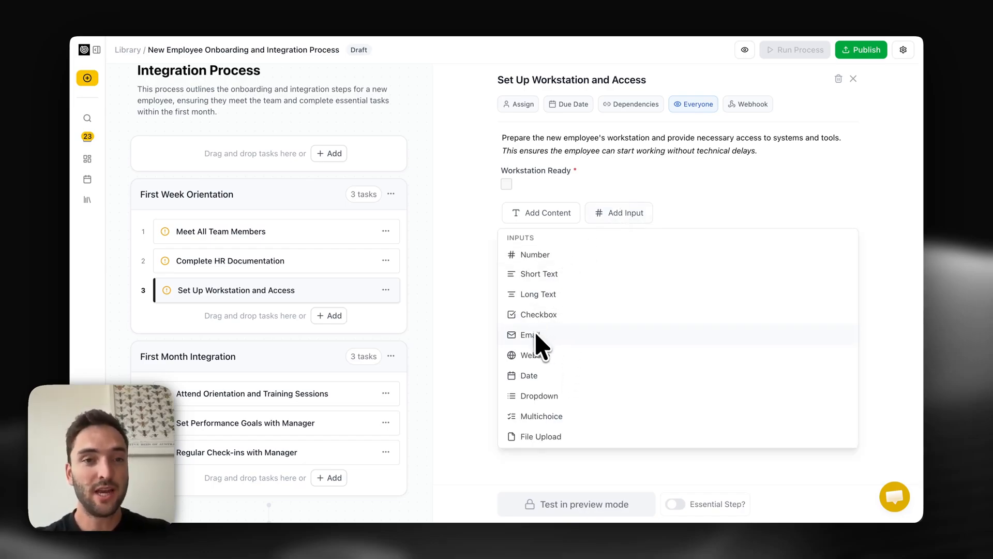
left_click(538, 356)
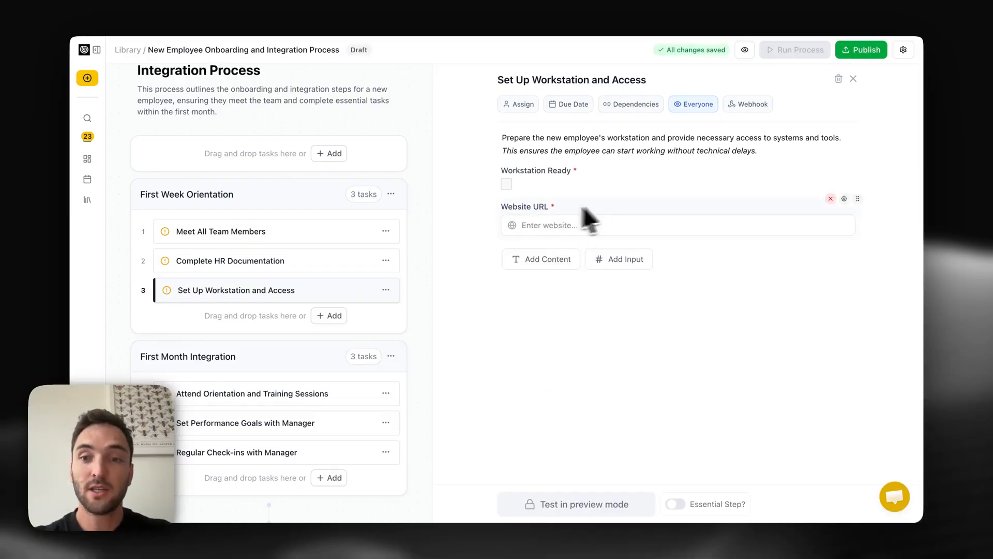
- Move the Website URL field above the Workstation Ready checkbox and close the task
left_click(844, 199)
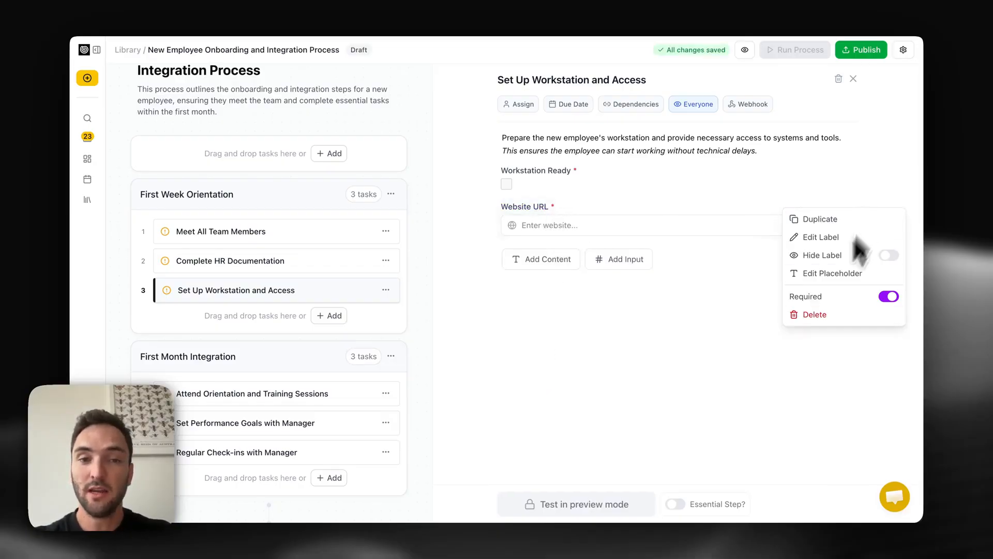
left_click(702, 276)
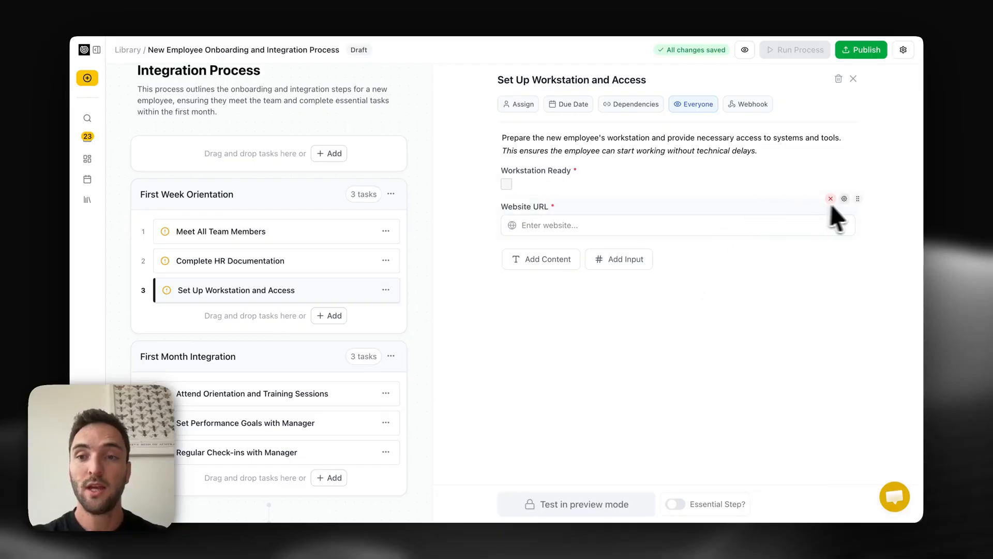
left_click_drag(858, 199, 838, 160)
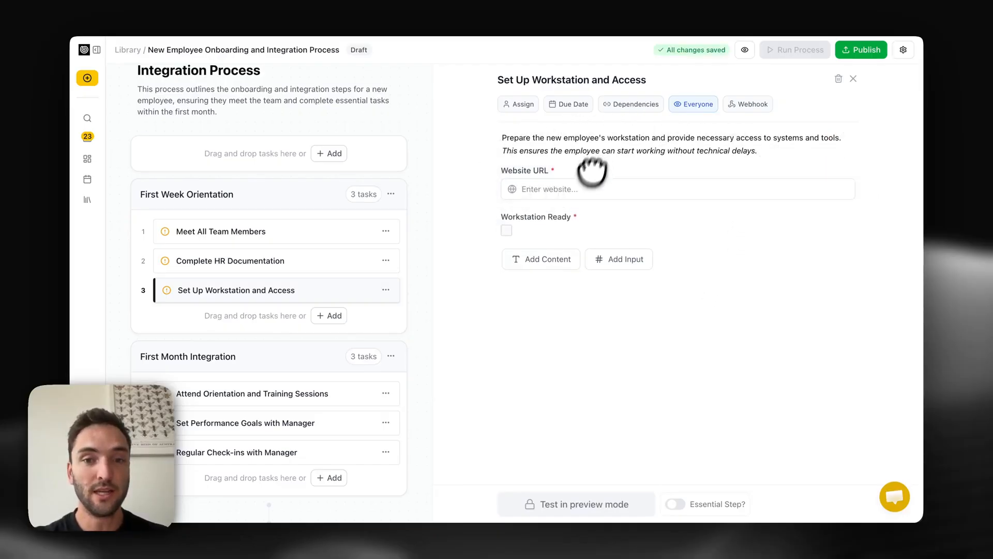
key("Escape")
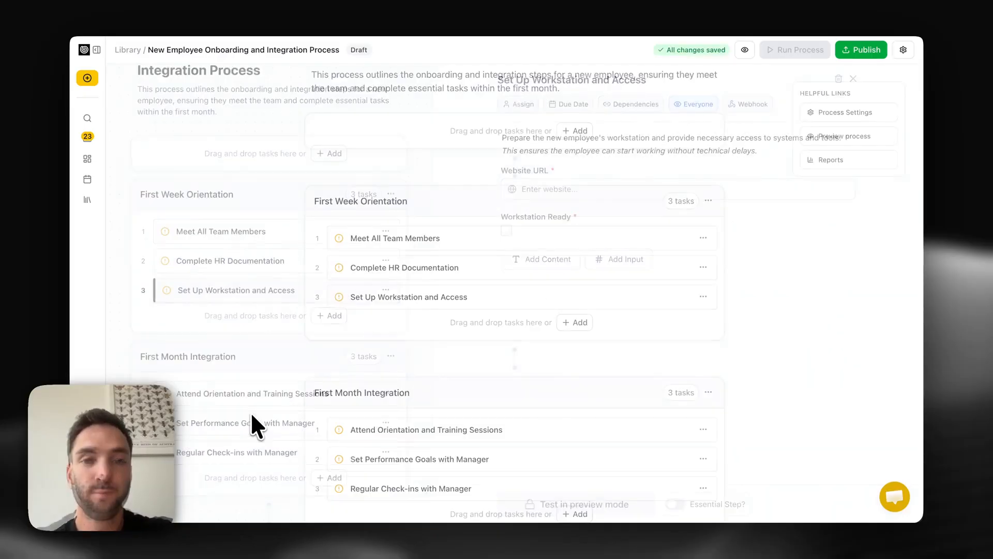
- Add a task named Meet CEO to First Week Orientation with the description "Make sure this is done before first Friday"
left_click(578, 321)
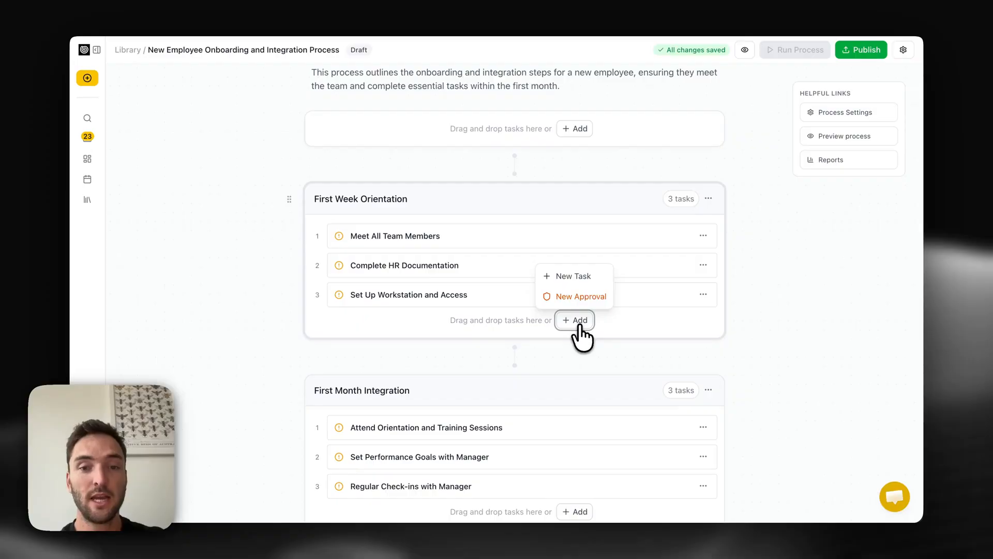
left_click(589, 278)
type("Meet CEO")
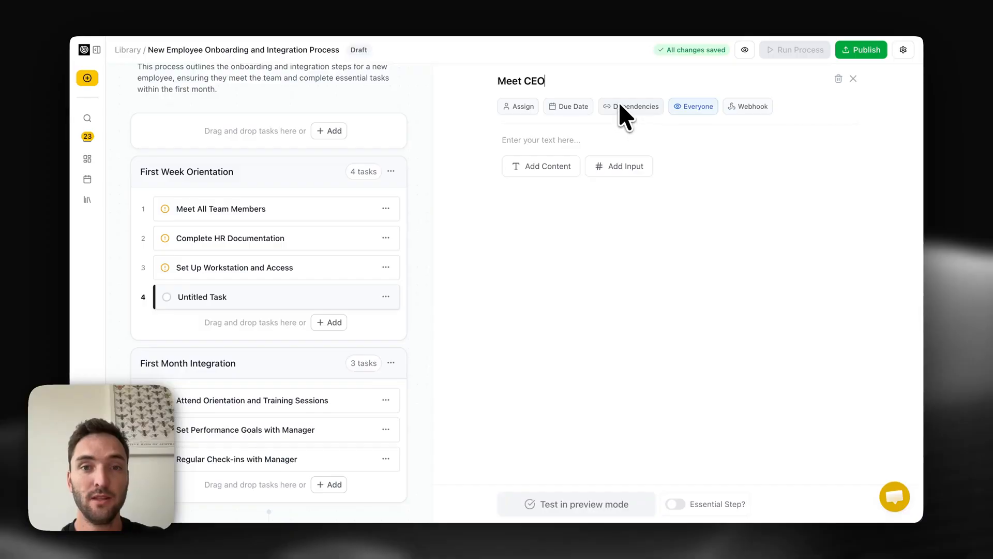
left_click(569, 138)
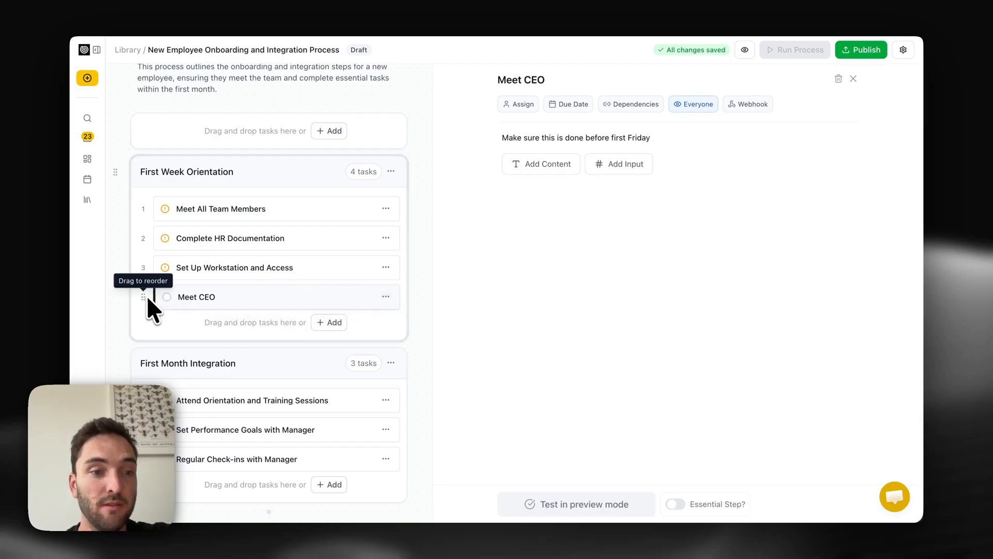
- Reorder Meet CEO above Set Up Workstation and Access and close the task panel
left_click_drag(147, 298, 153, 270)
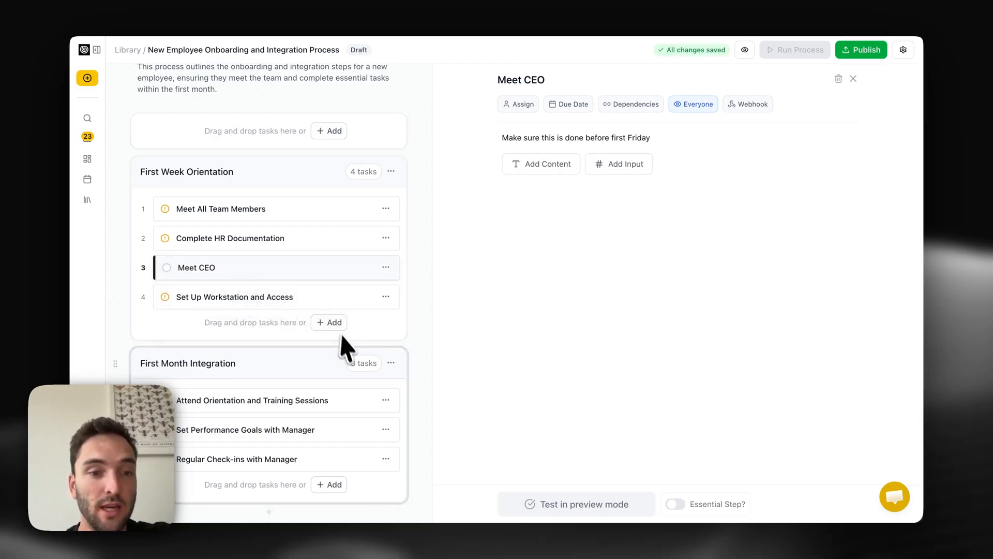
left_click(853, 79)
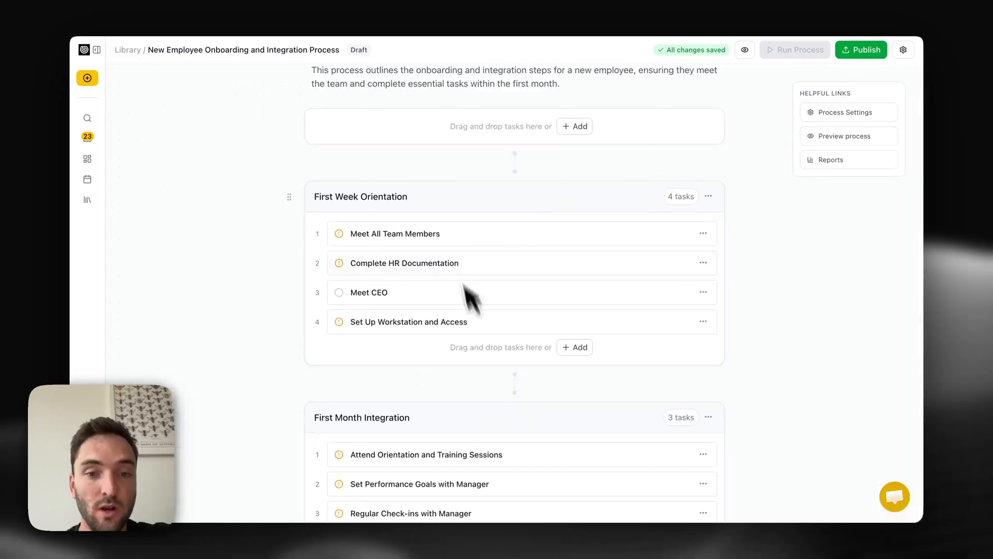
- Add a new section after First Week Orientation and move the Meet CEO task into it
left_click(518, 389)
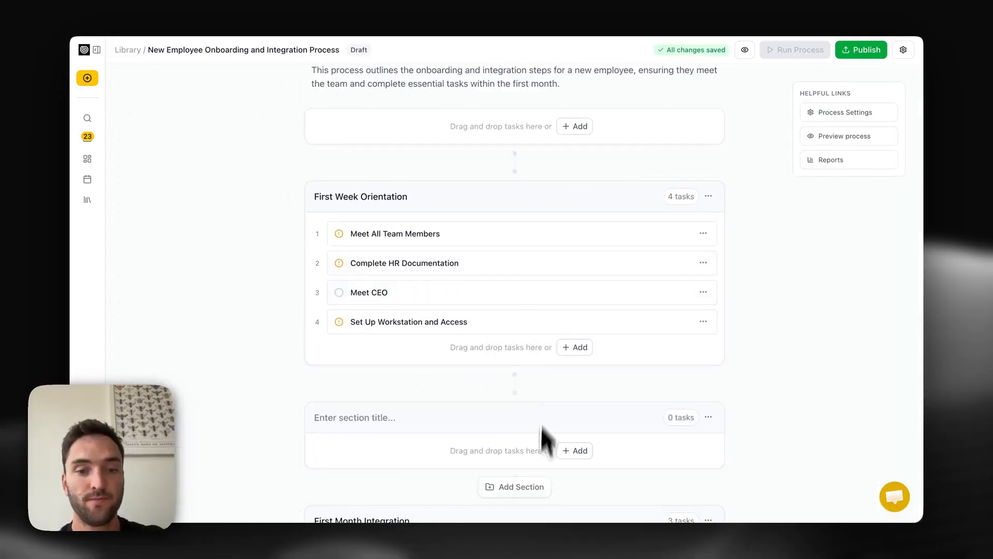
left_click_drag(314, 293, 354, 434)
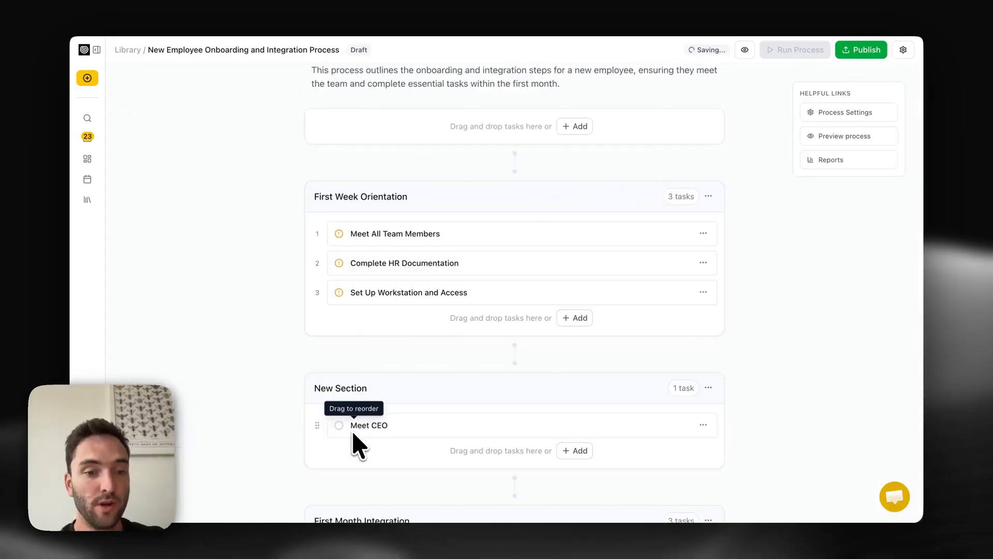
scroll(355, 443, "down", 2)
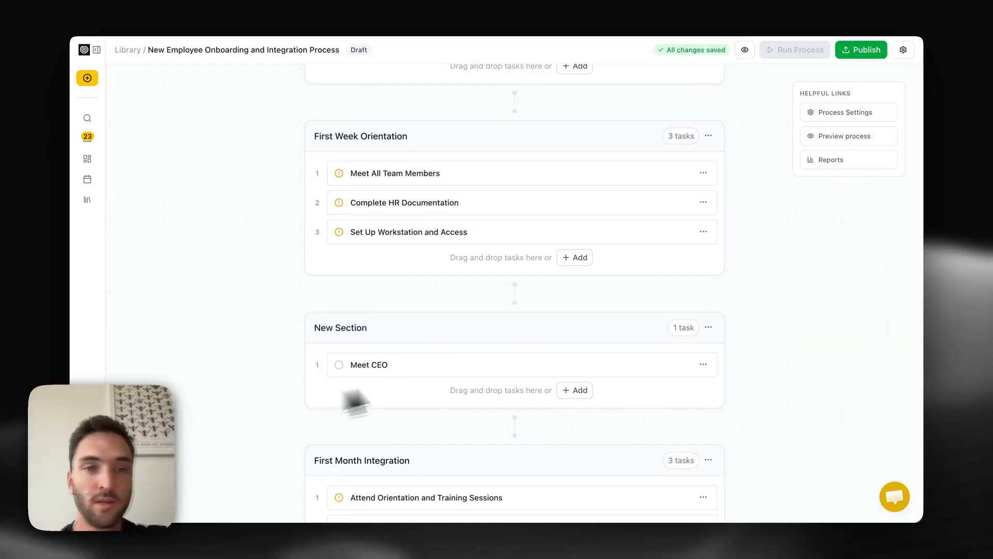
- Open the Meet CEO task and review its assignee options without assigning anyone
left_click(362, 365)
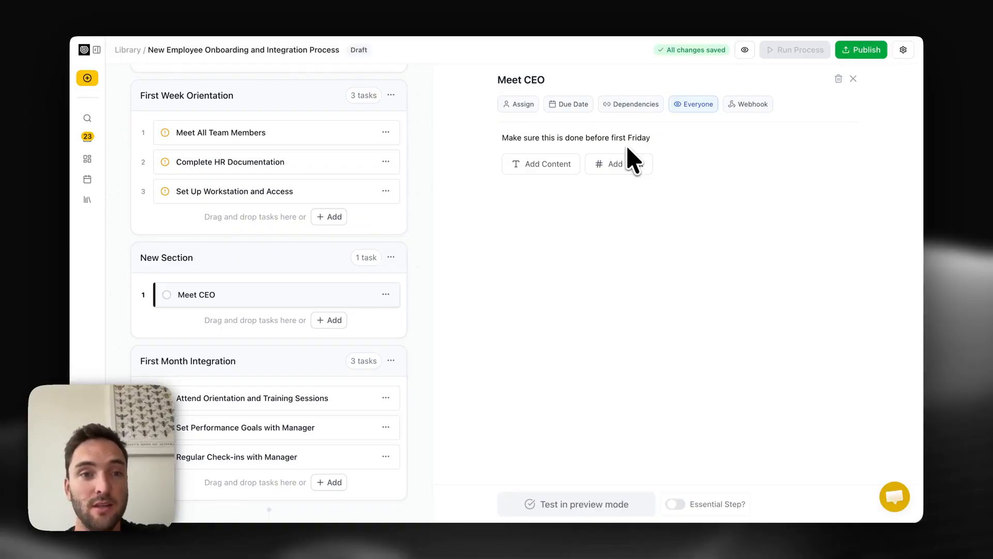
left_click(525, 103)
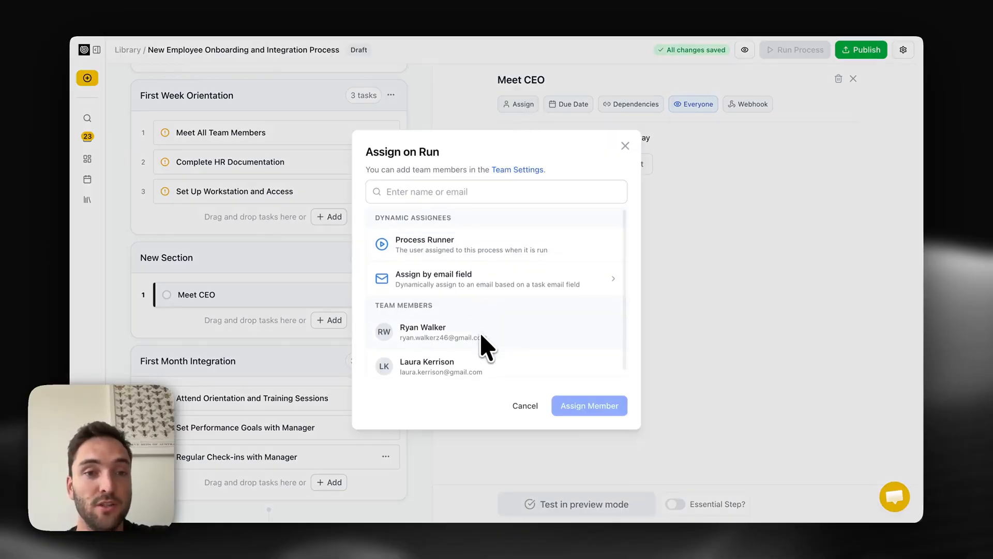
left_click(625, 145)
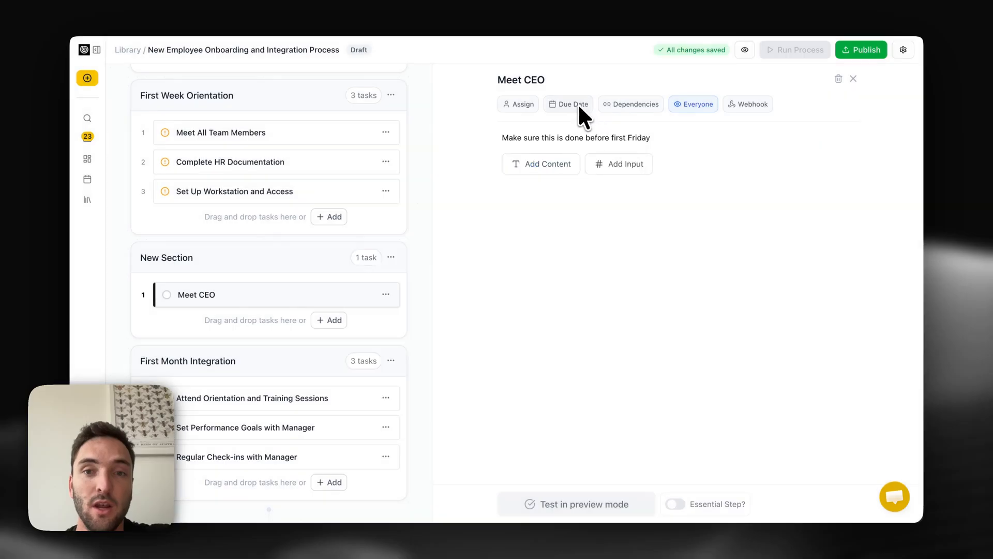
- Set Meet CEO's dynamic due date to 1 month after Complete HR Documentation
left_click(575, 105)
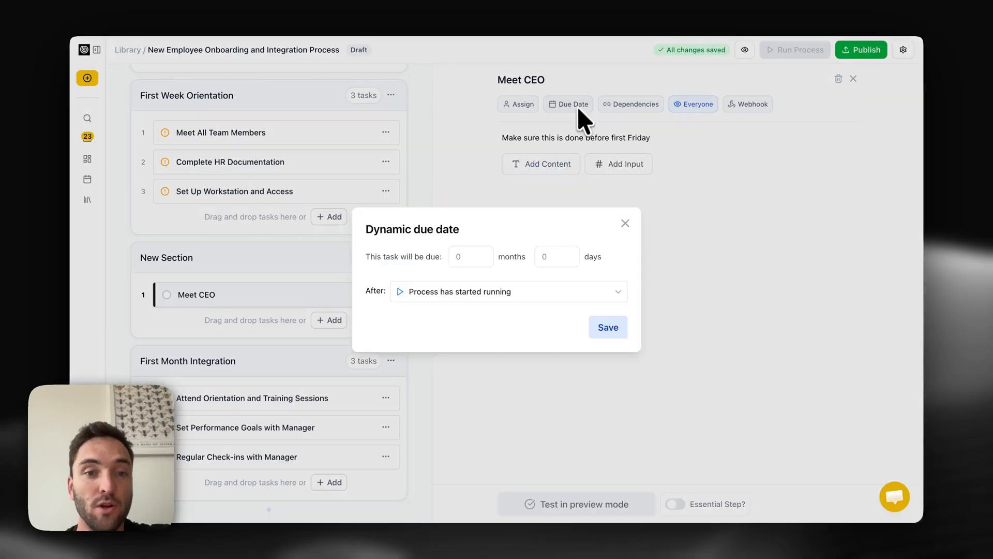
left_click(475, 293)
scroll(467, 378, "down", 2)
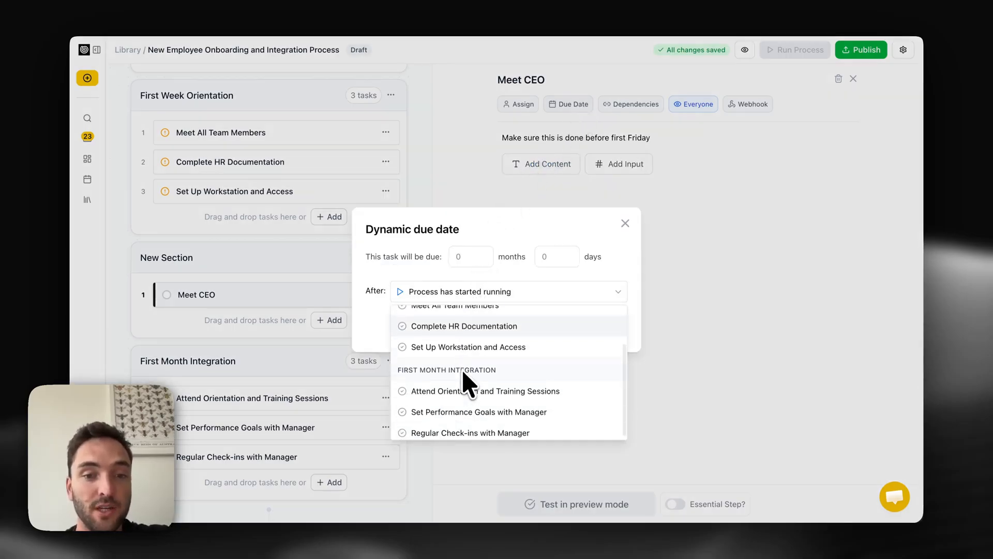
left_click(471, 322)
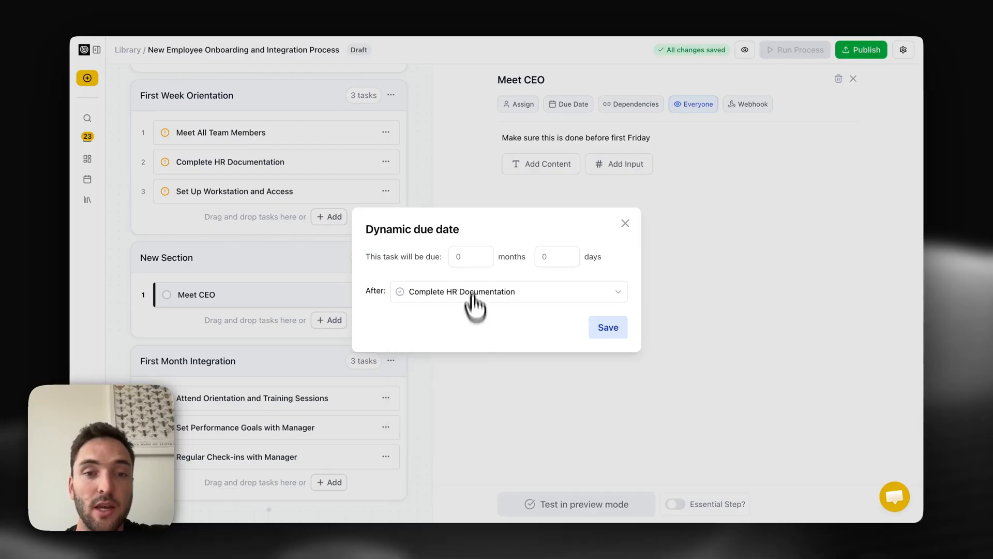
left_click(470, 258)
type("1")
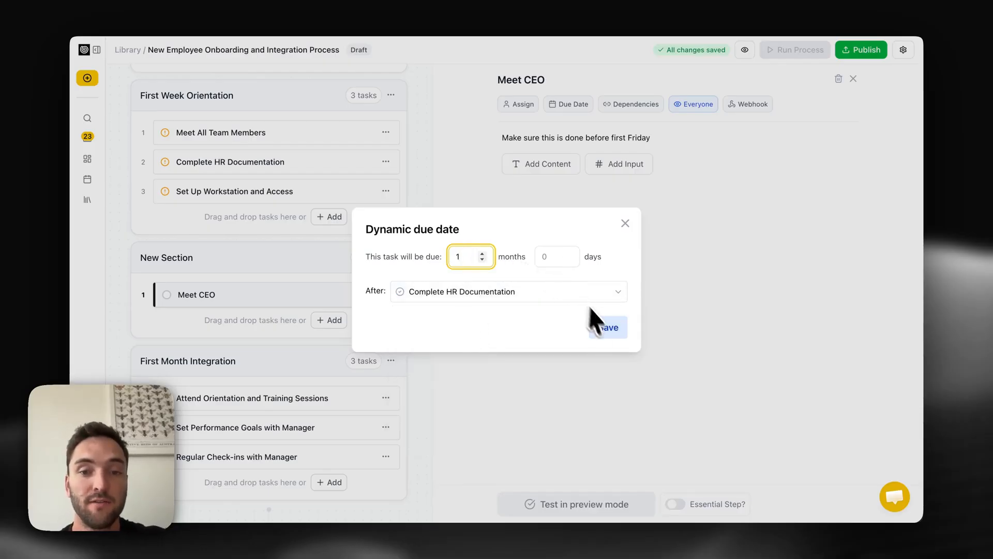
left_click(605, 328)
left_click(623, 188)
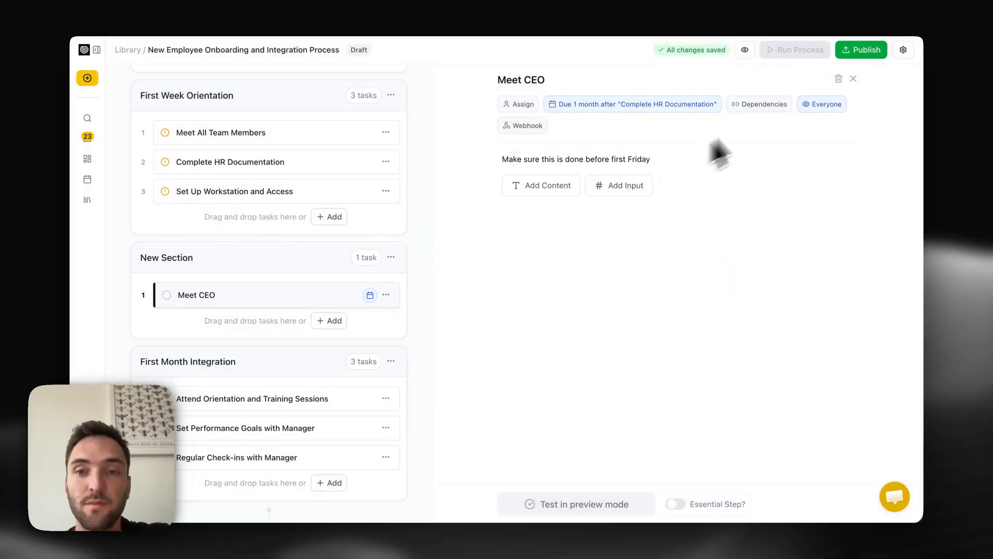
- Make Meet CEO dependent on the Meet All Team Members and Complete HR Documentation tasks
left_click(765, 104)
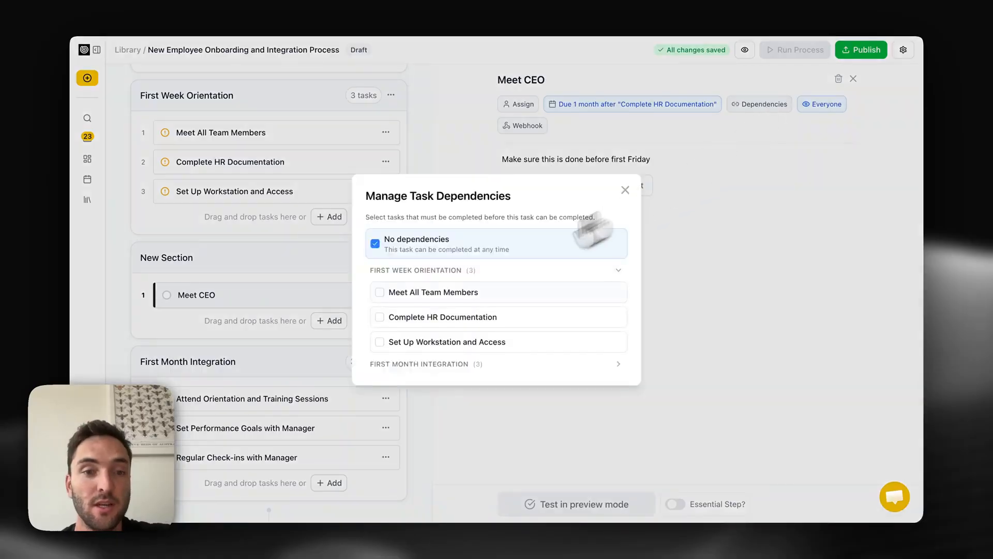
left_click(450, 291)
left_click(441, 316)
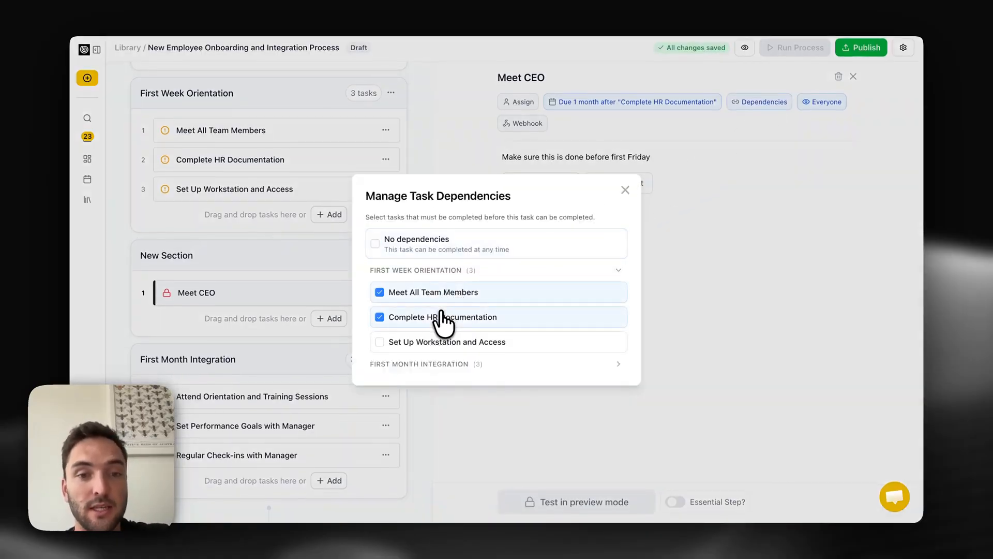
left_click(625, 190)
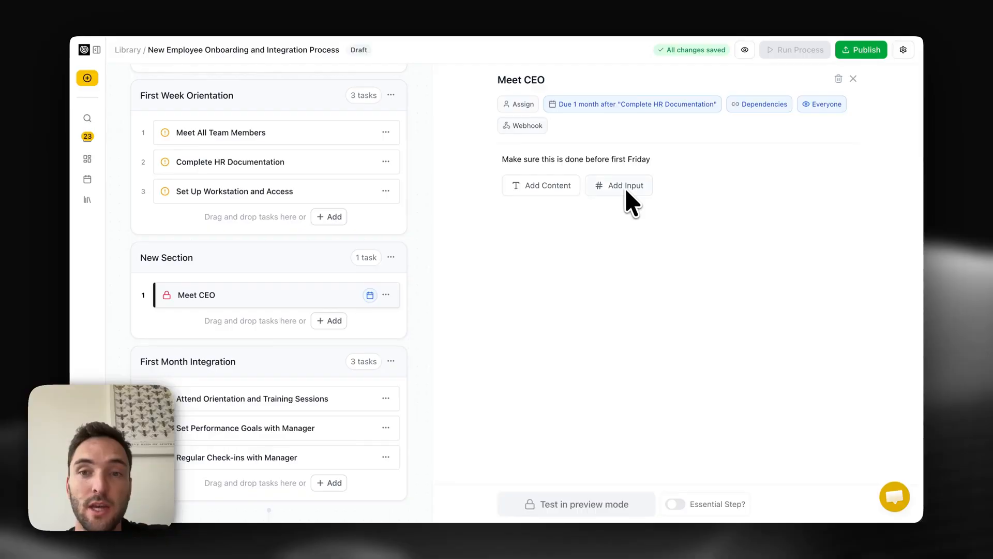
- Close the task panel and open the process preview
left_click(824, 105)
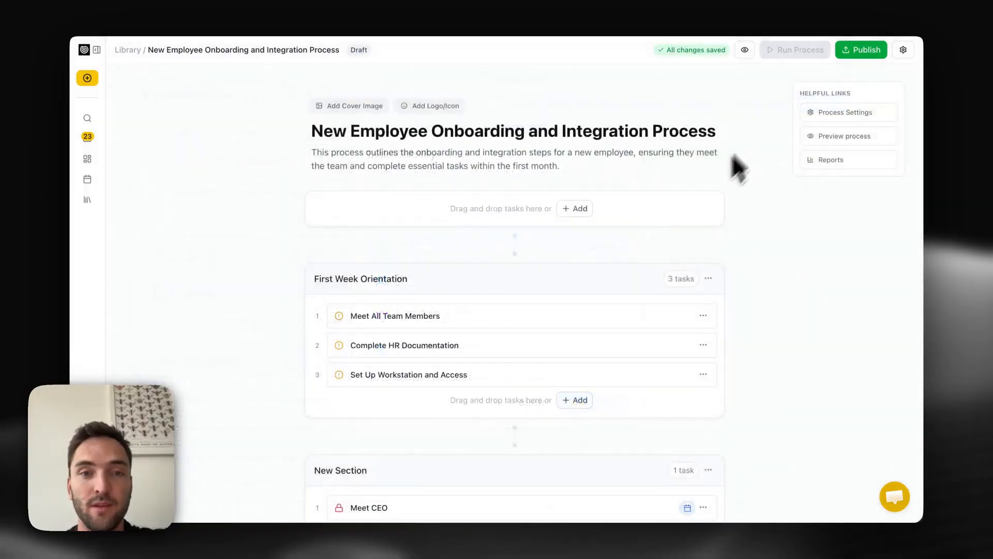
left_click(745, 50)
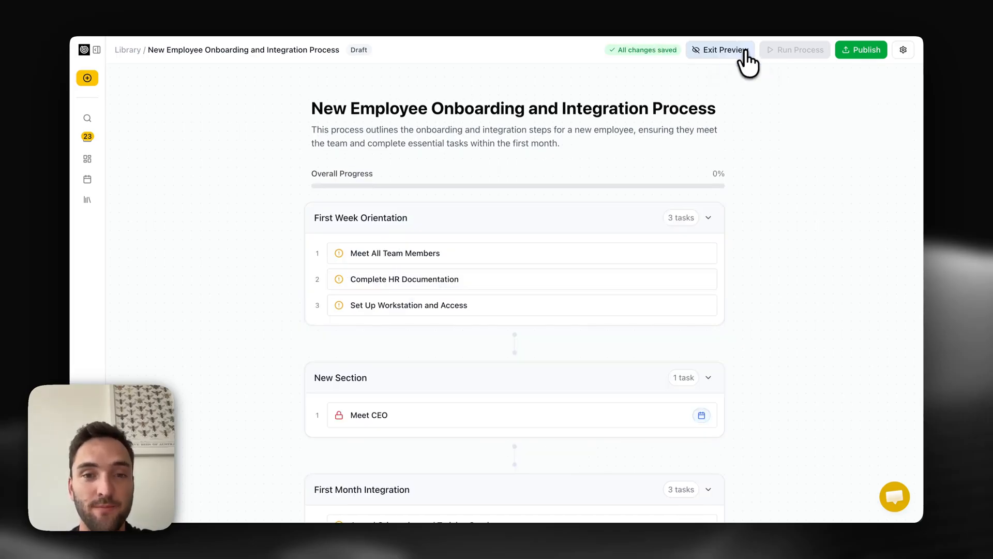
- In the preview, open Meet All Team Members and set its Scheduled Meeting Date to 12/03/2026
left_click(599, 253)
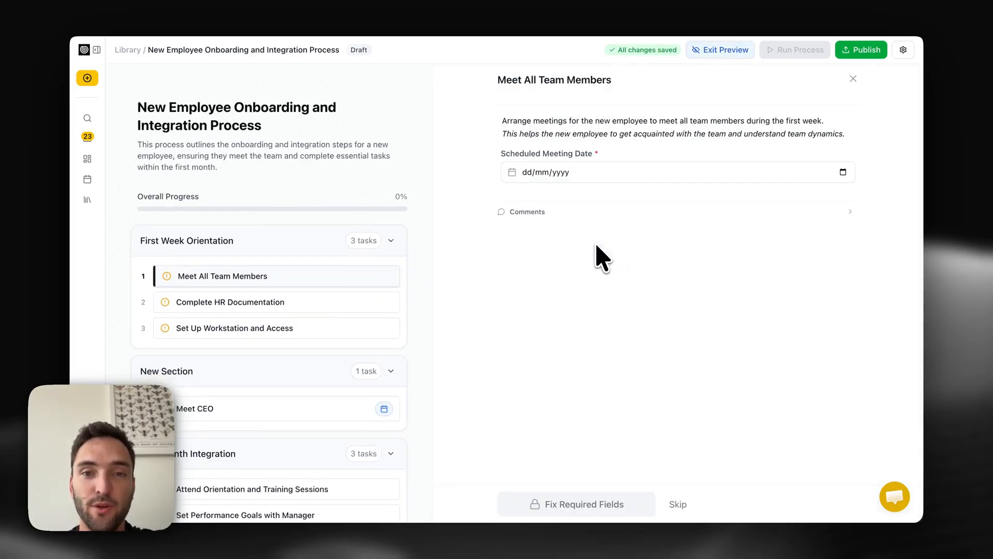
left_click(576, 171)
left_click(843, 171)
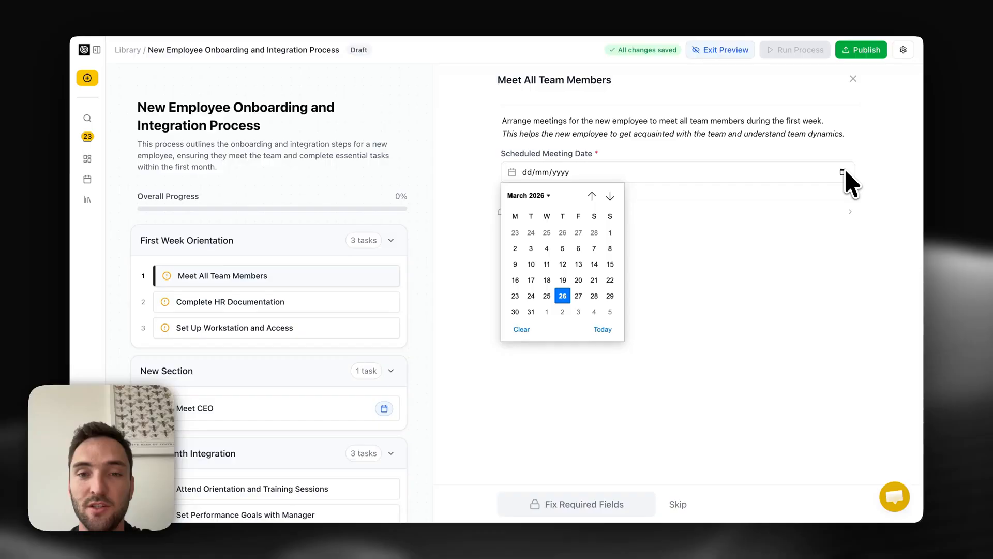
left_click(561, 262)
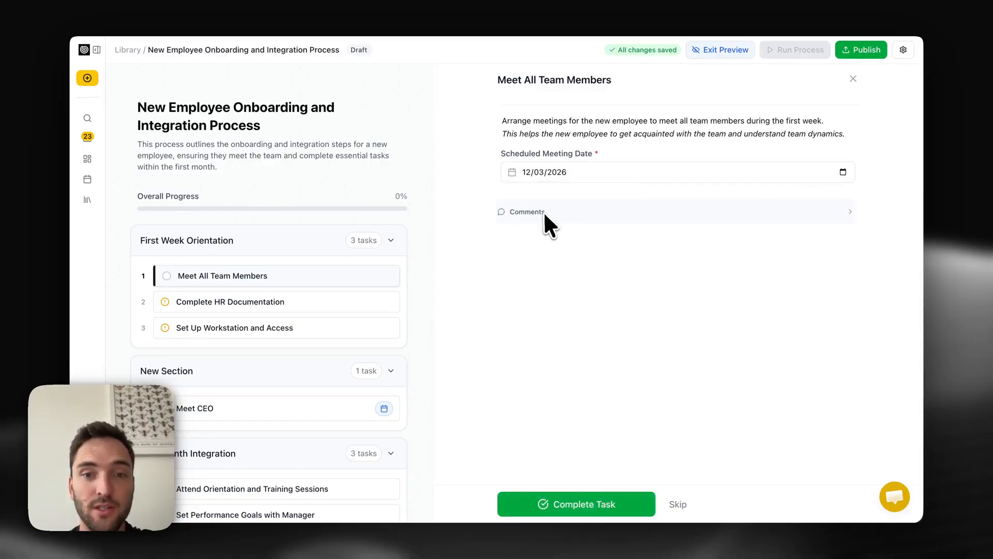
- Skip through the remaining preview tasks to finish the test run
left_click(544, 213)
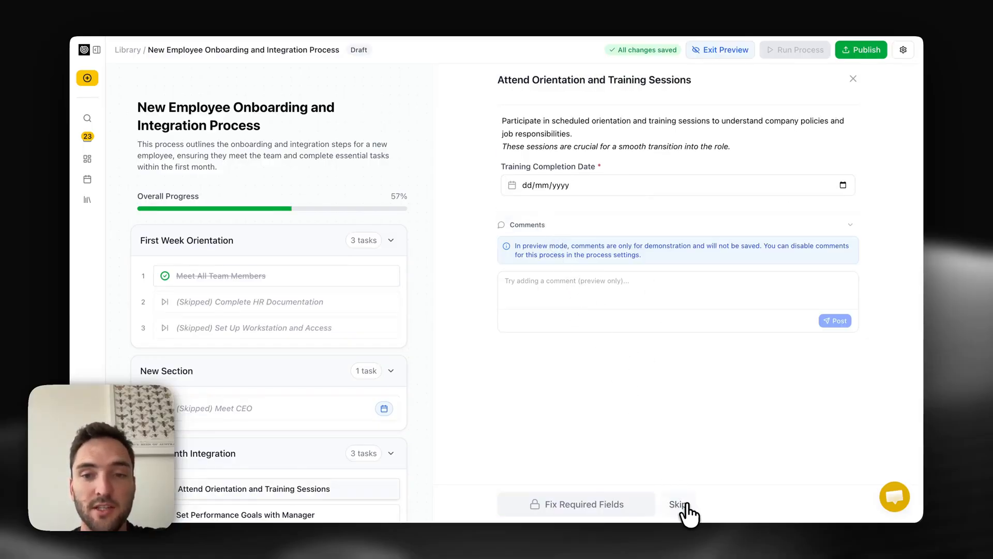
left_click(686, 503)
left_click(684, 504)
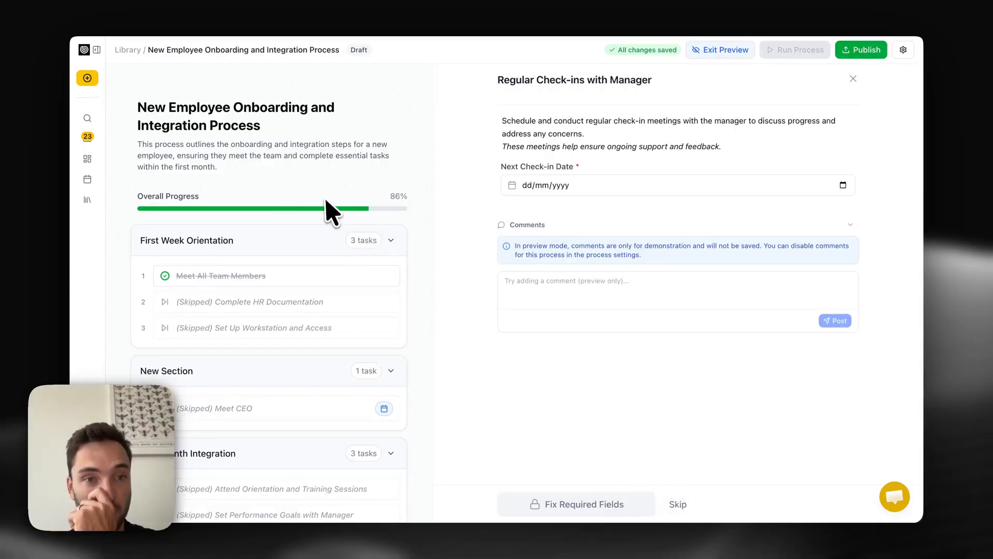
scroll(332, 207, "down", 2)
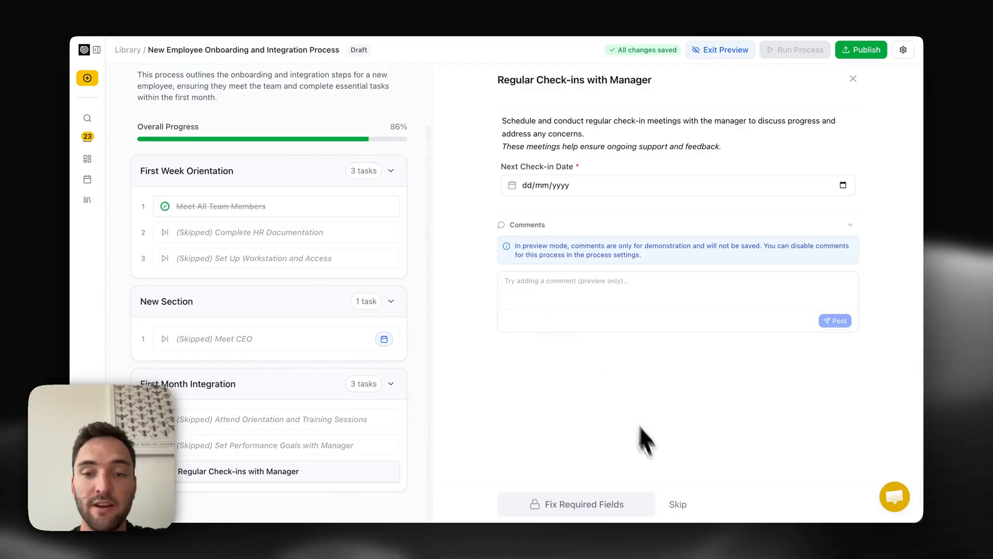
left_click(676, 506)
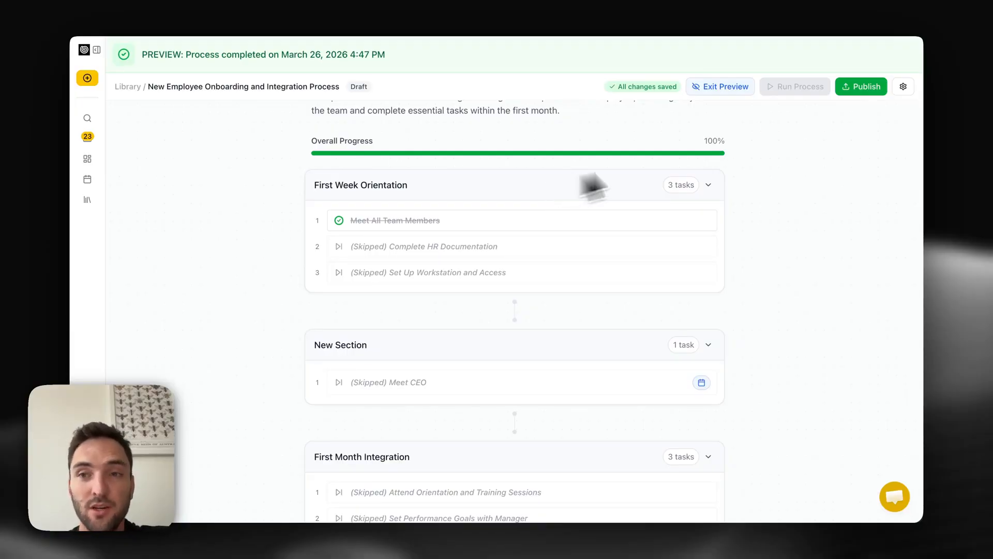
- Publish the process and close the publishing confirmation
left_click(860, 88)
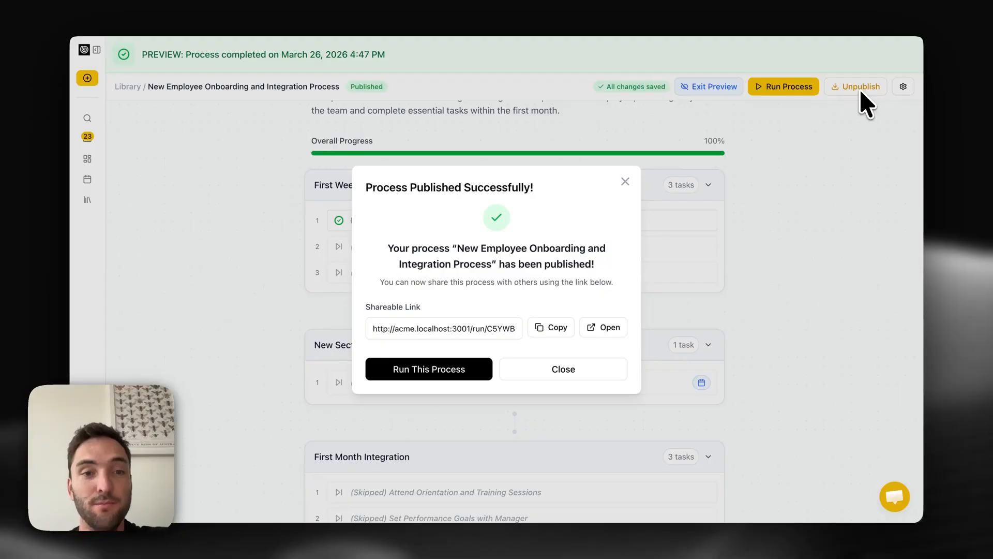
left_click(625, 181)
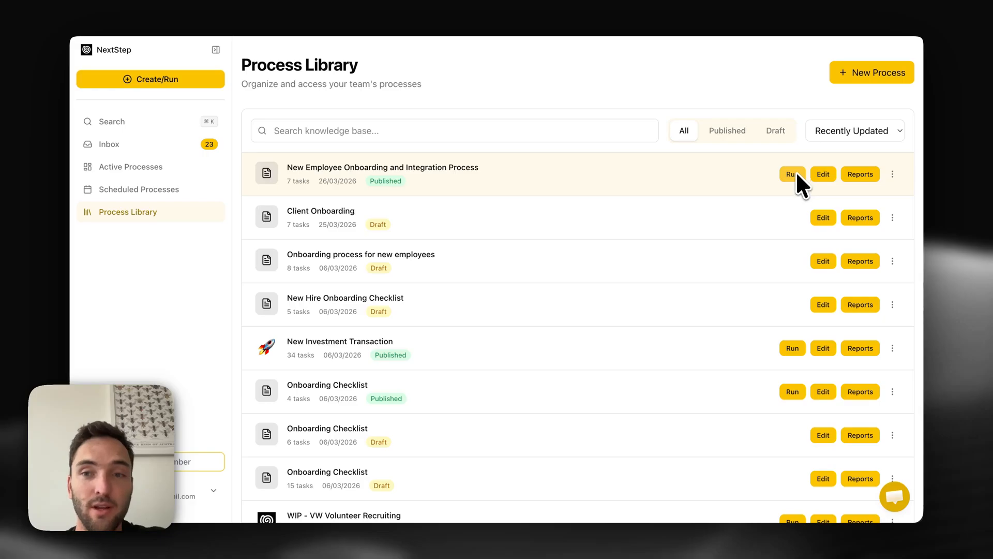
- Open the run configuration for the new process and review its due date, assignee and email-sharing options without sending
left_click(796, 174)
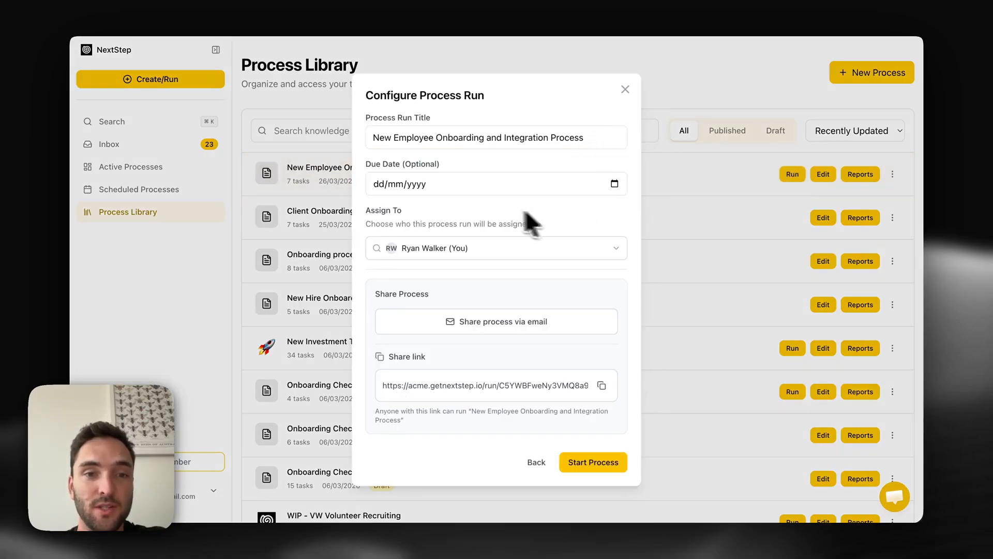
scroll(505, 232, "down", 1)
scroll(505, 232, "up", 1)
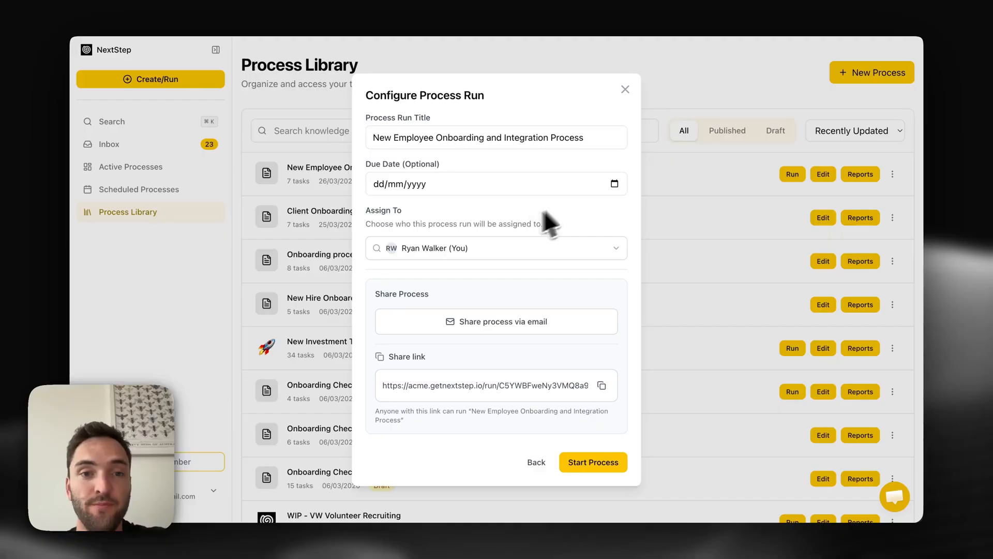
left_click(608, 186)
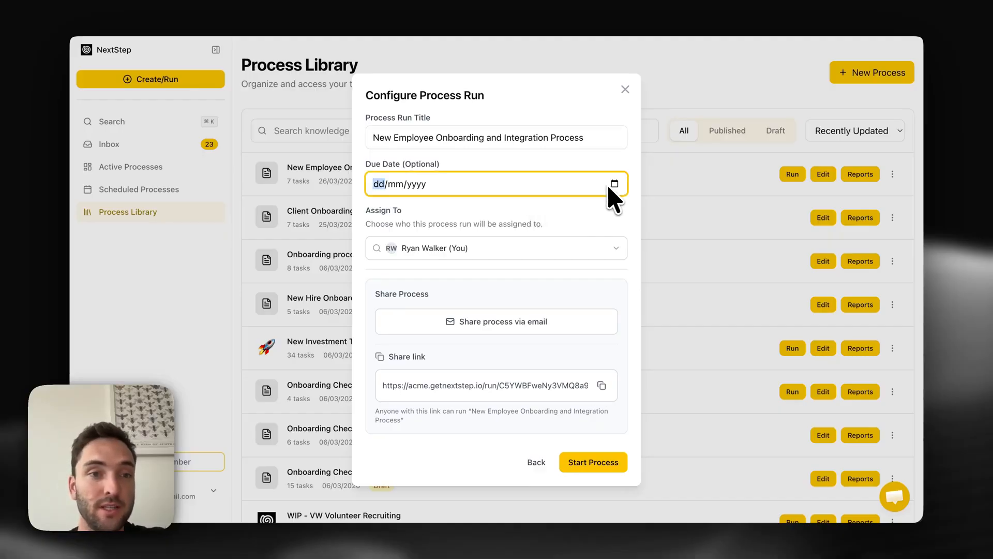
left_click(560, 247)
left_click(555, 290)
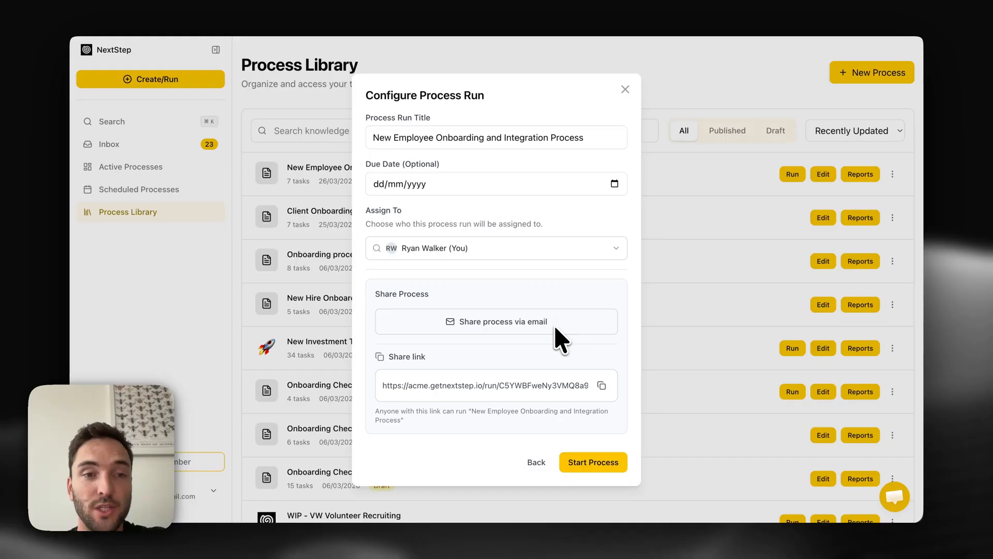
left_click(554, 322)
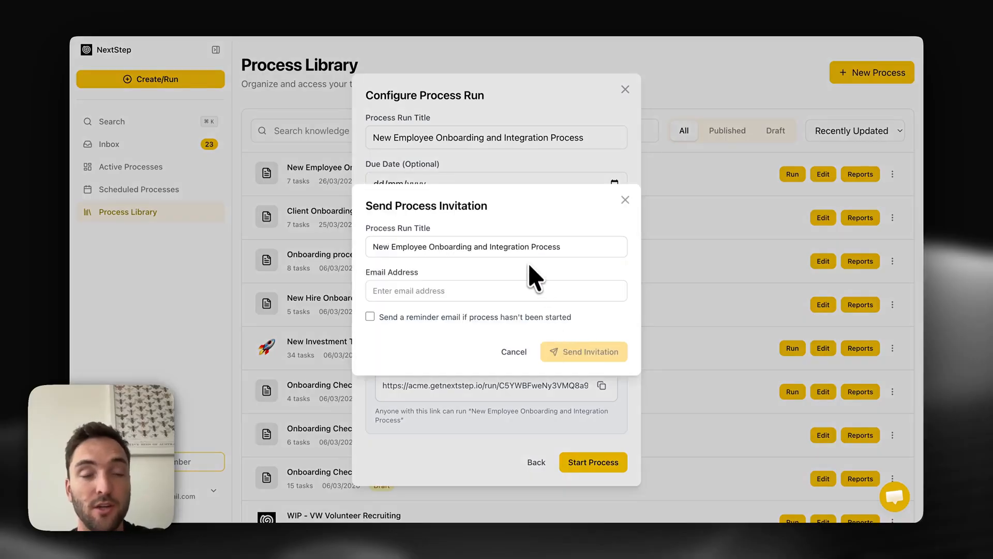
left_click(513, 352)
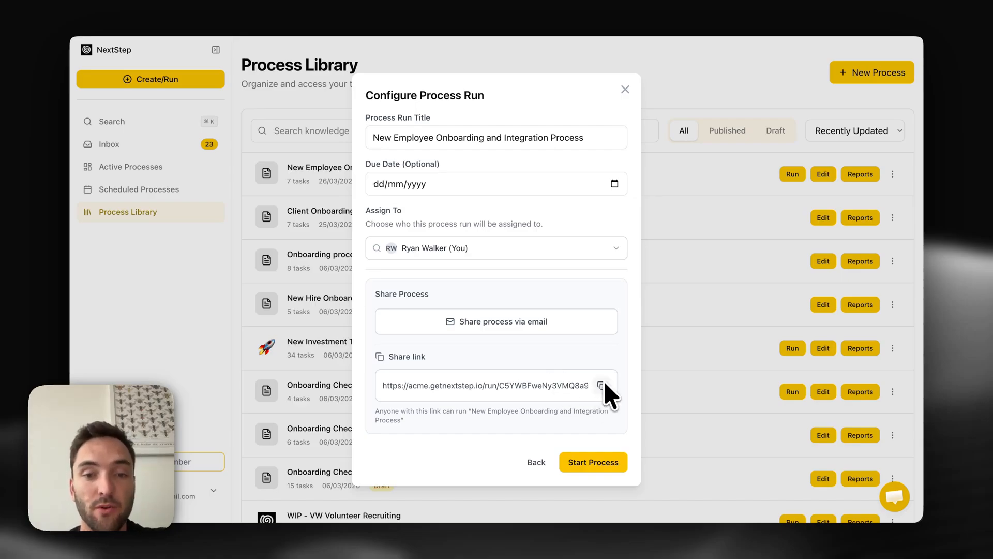
- Open the process's shared run link and start the process
left_click(298, 2)
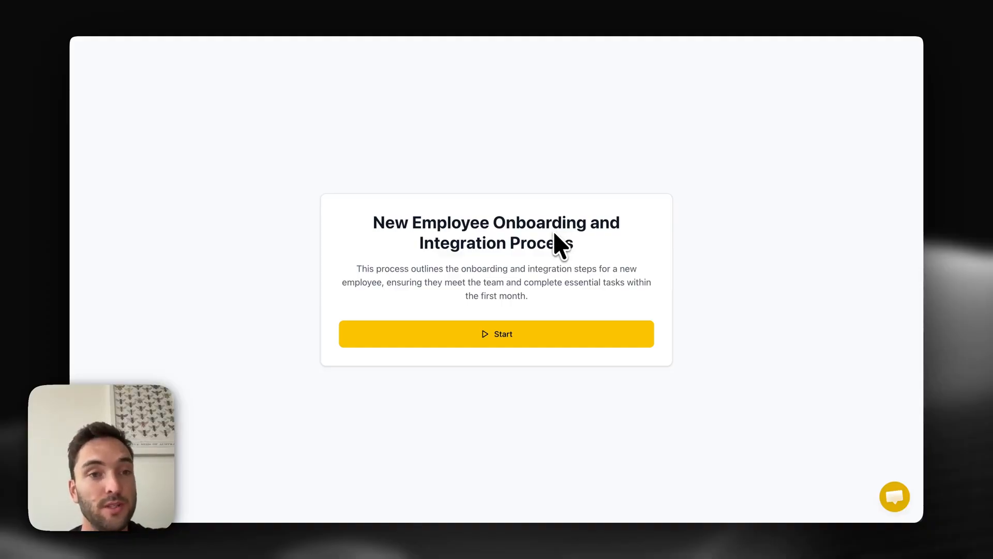
left_click(513, 335)
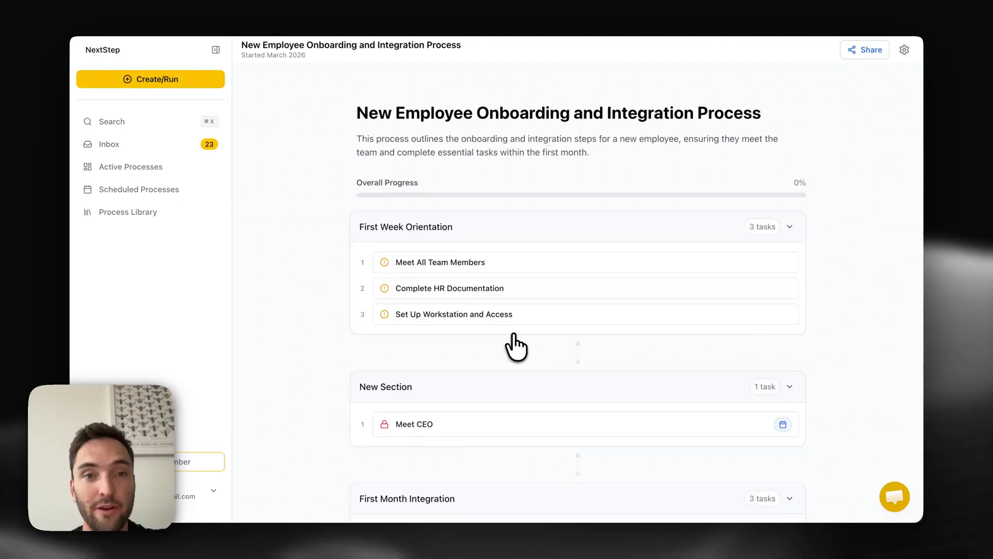
- Set Meet All Team Members' Scheduled Meeting Date to 6 March 2026 and skip the task
left_click(587, 265)
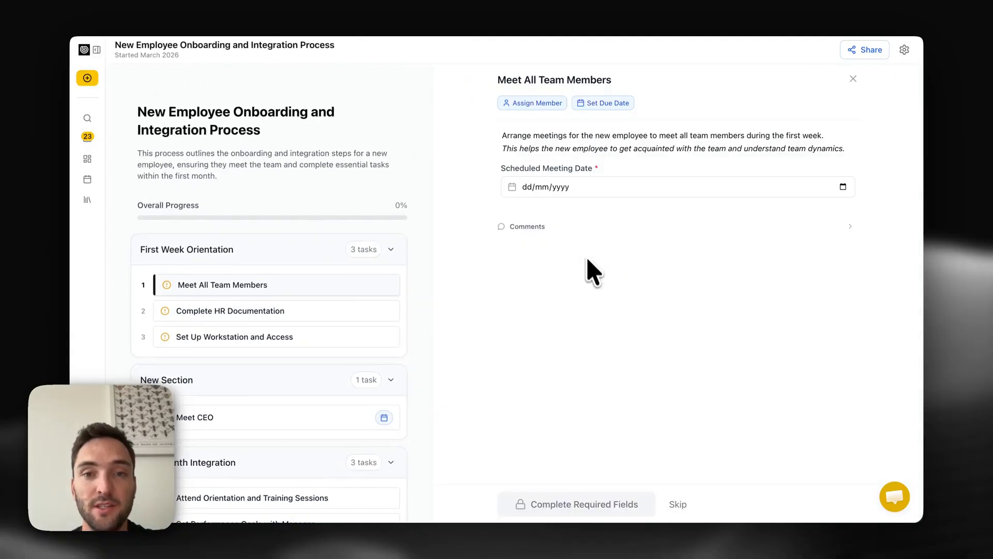
left_click(552, 191)
left_click(843, 190)
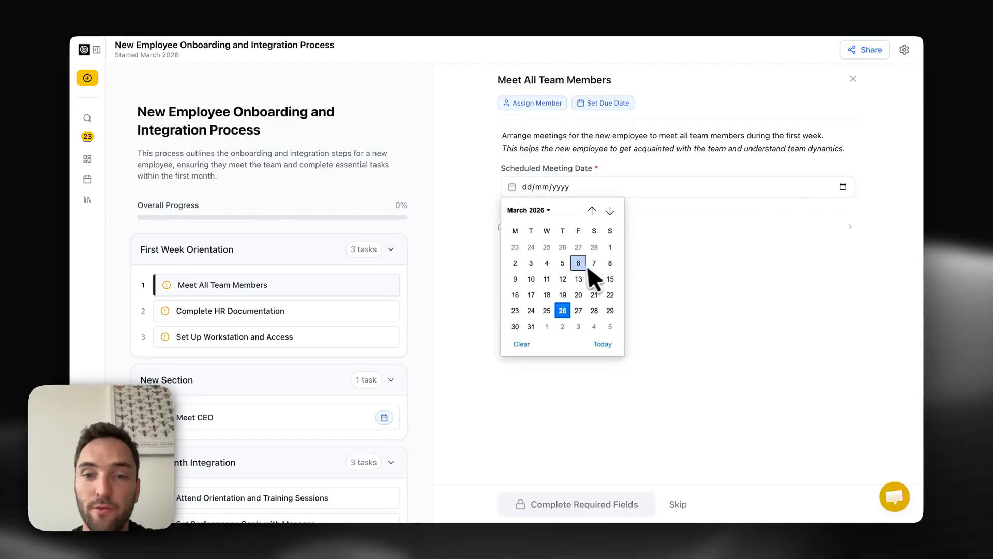
left_click(583, 263)
left_click(678, 505)
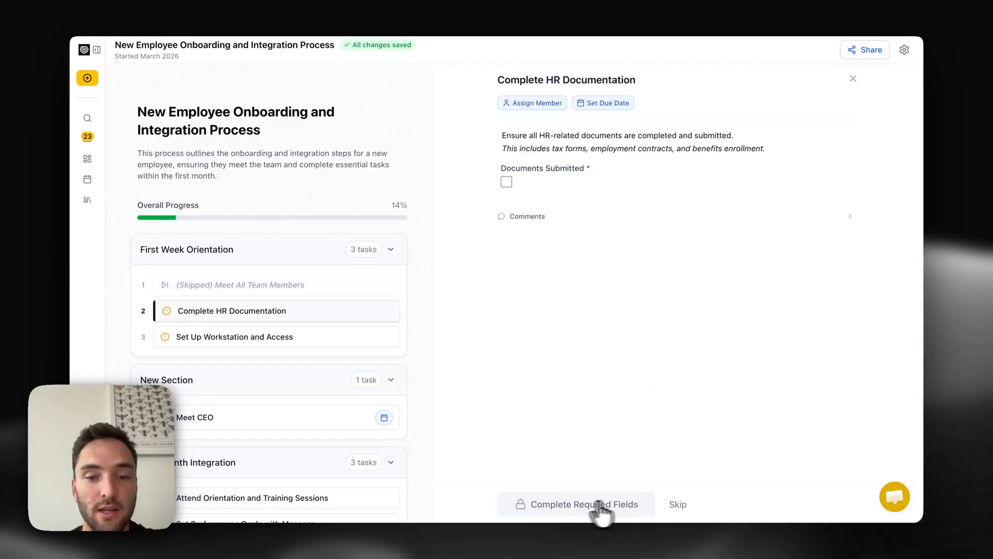
- Tick Documents Submitted, complete the Complete HR Documentation task and close the task panel
left_click(507, 182)
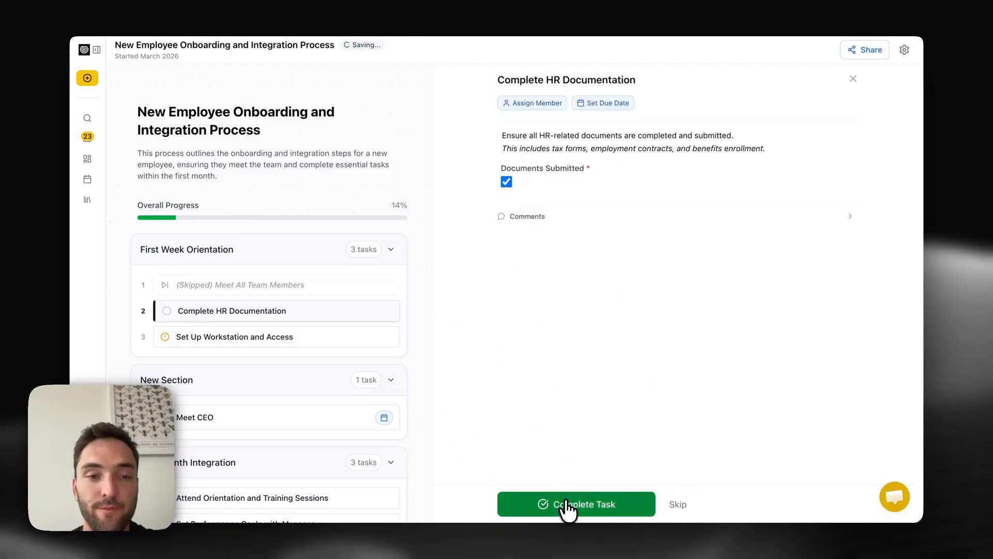
left_click(544, 502)
scroll(330, 357, "down", 3)
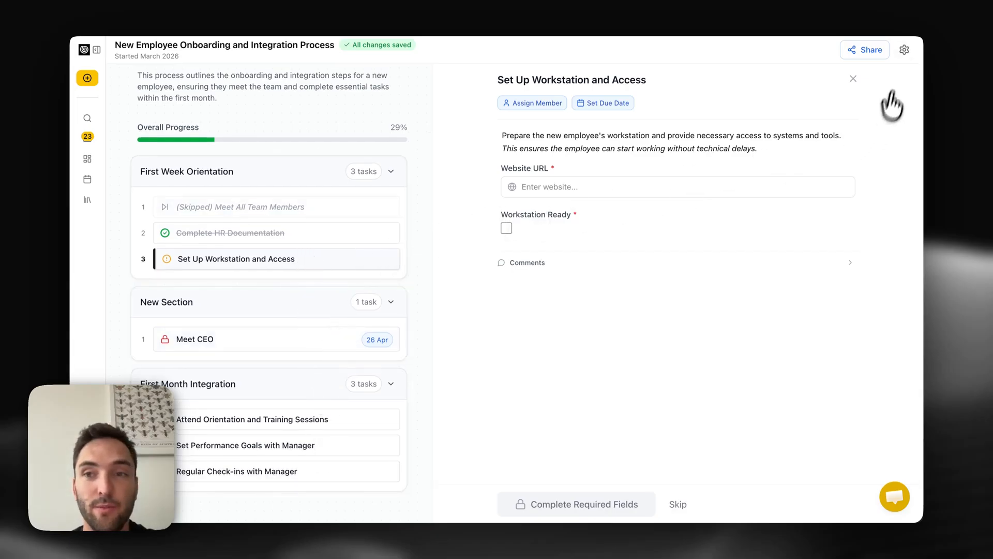
left_click(853, 79)
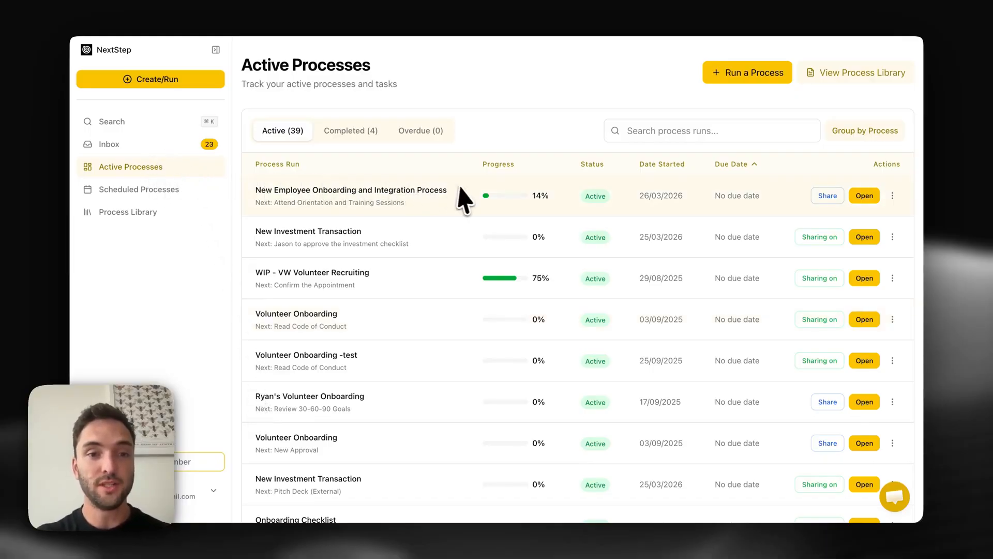
- Review the list of active process runs and return to the process library
scroll(470, 199, "down", 3)
scroll(470, 200, "up", 3)
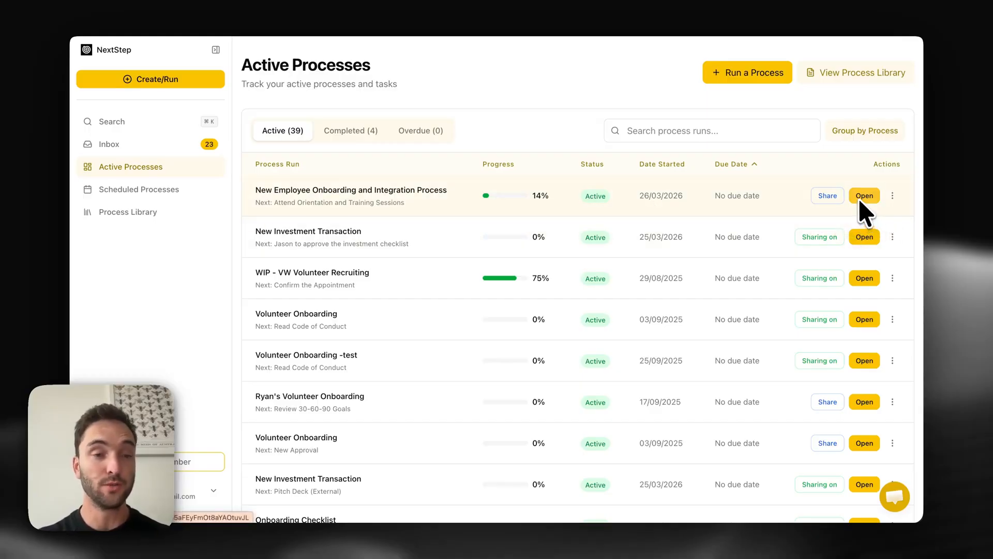
left_click(163, 217)
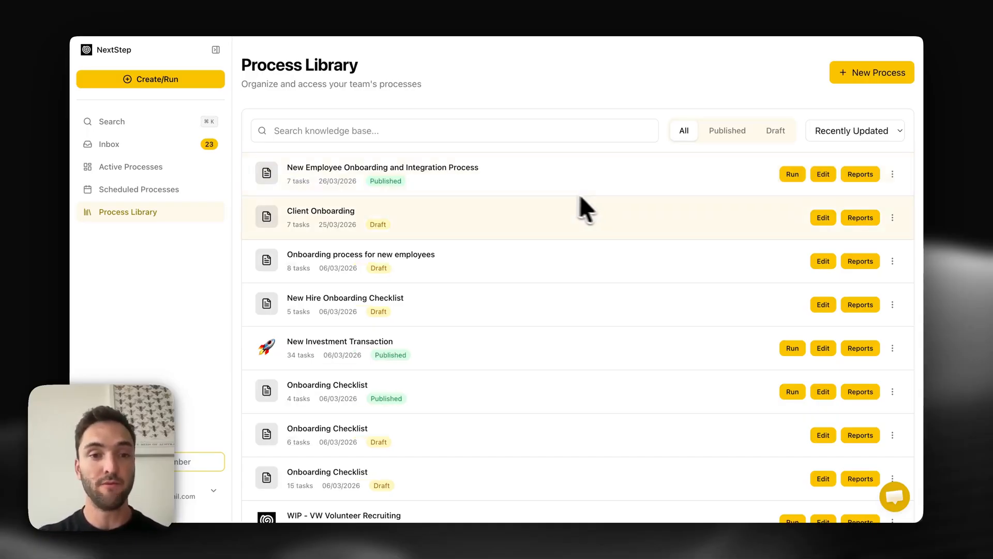
- Open the Volunteer Onboarding process reports and view a run's collected data
left_click(262, 406)
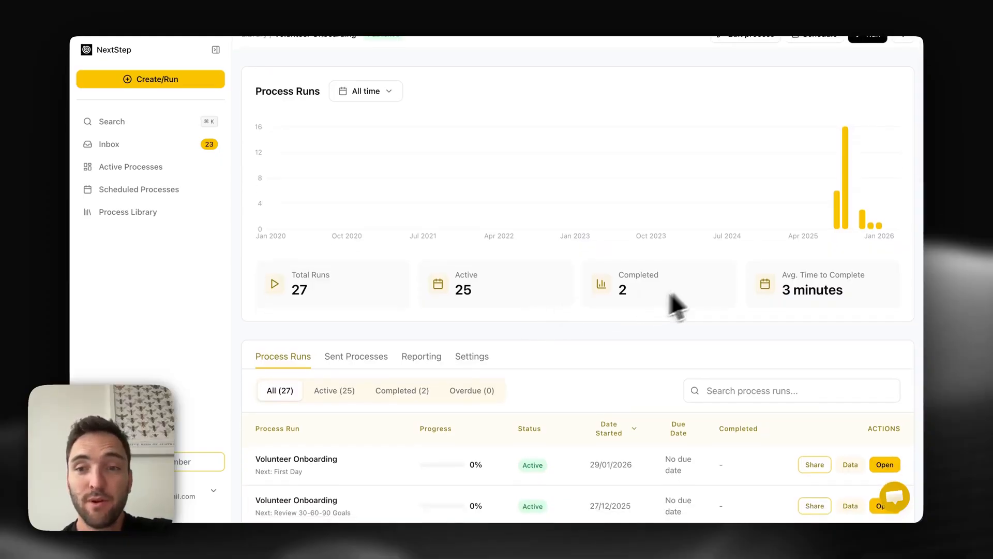
scroll(822, 293, "down", 4)
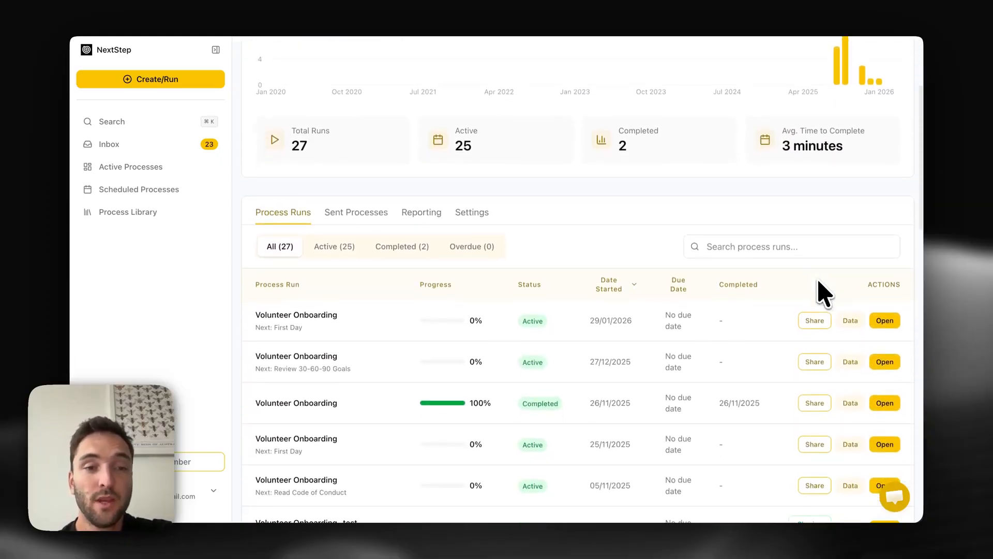
scroll(496, 388, "down", 2)
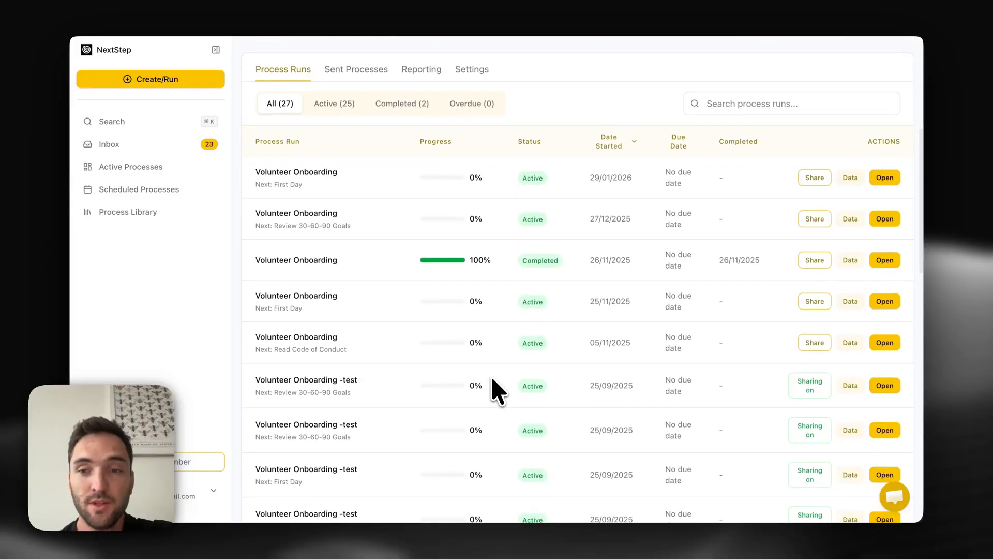
left_click(851, 176)
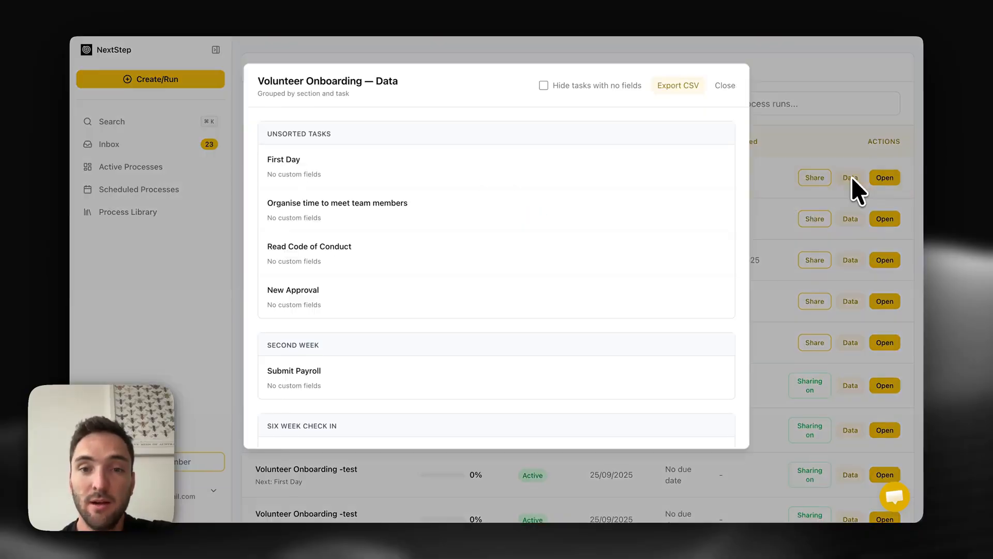
left_click(838, 282)
- View the process's sent invitations and its reporting statistics
left_click(368, 78)
scroll(372, 86, "down", 3)
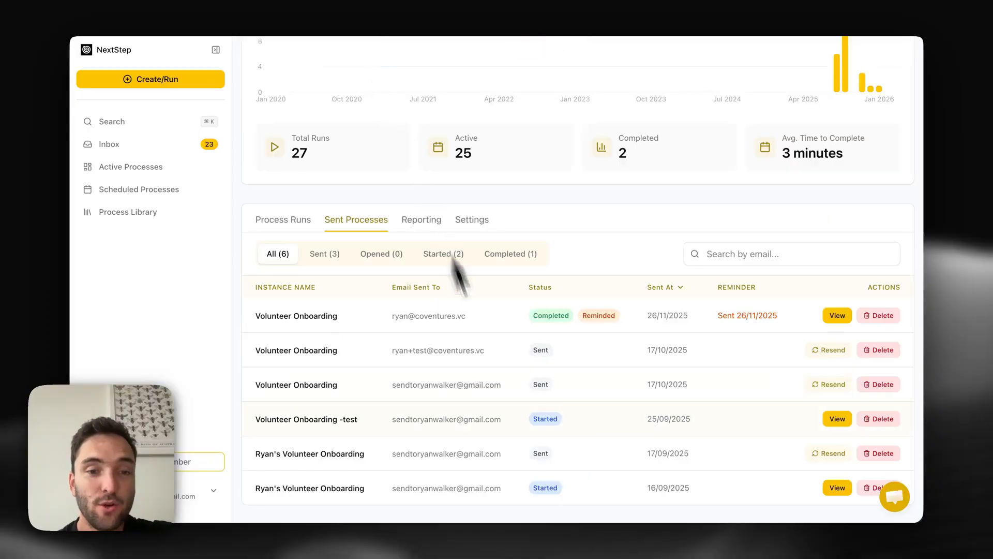
left_click(425, 222)
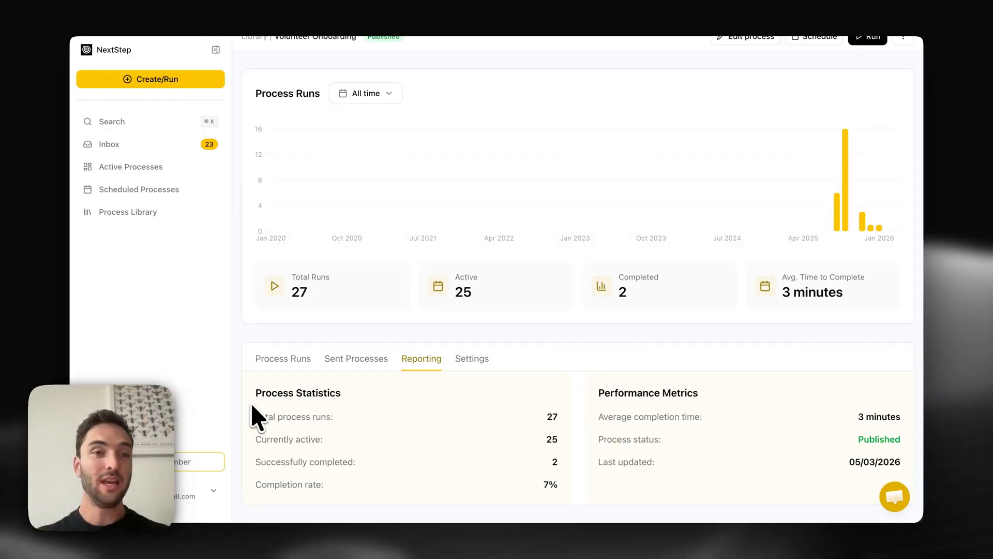